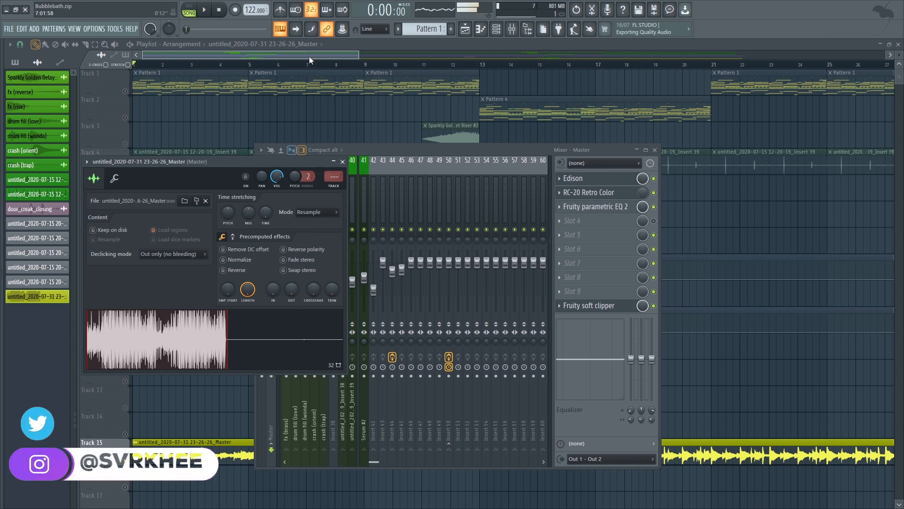
Step: Clear the open plugin and mixer windows, and open the sine channel's sampler settings from the channel rack
{"action": "key", "text": "F12"}
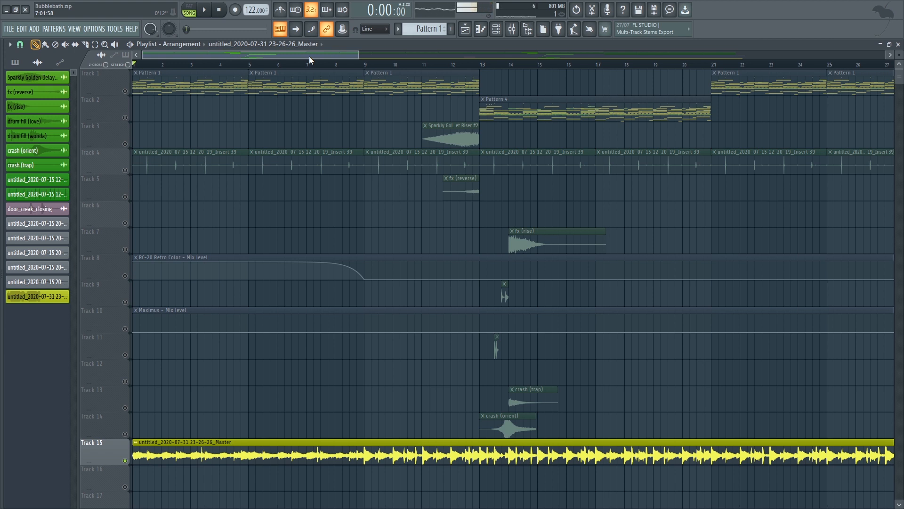
{"action": "left_click", "coordinate": [220, 13]}
{"action": "left_click", "coordinate": [495, 29]}
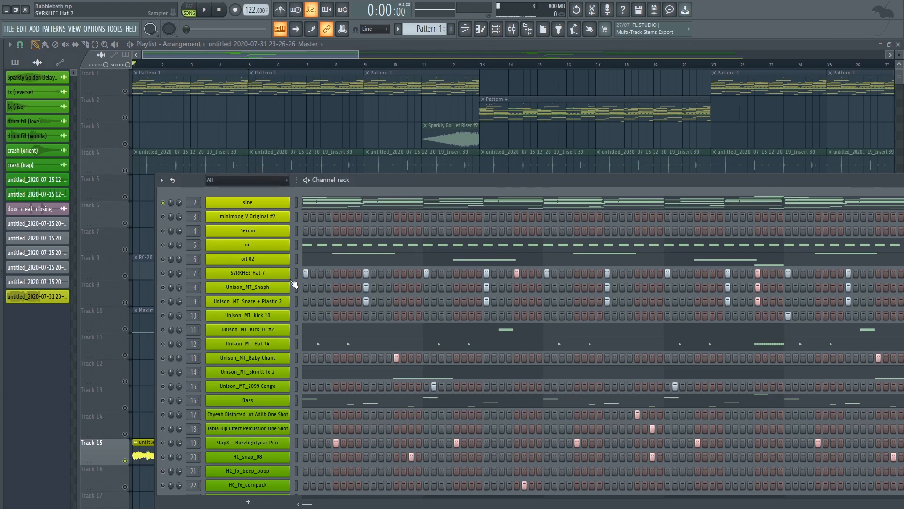
{"action": "scroll", "coordinate": [292, 290], "scroll_direction": "down", "scroll_amount": 5}
{"action": "scroll", "coordinate": [292, 289], "scroll_direction": "up", "scroll_amount": 5}
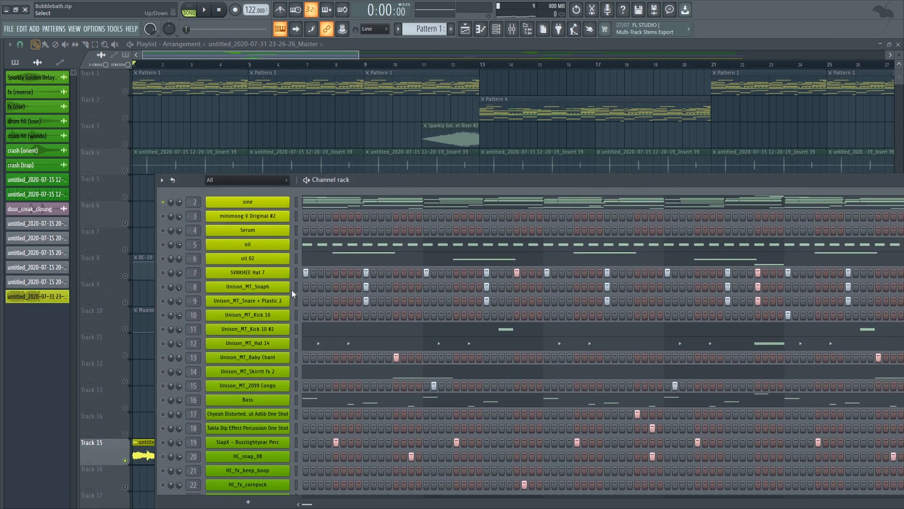
{"action": "left_click", "coordinate": [269, 207]}
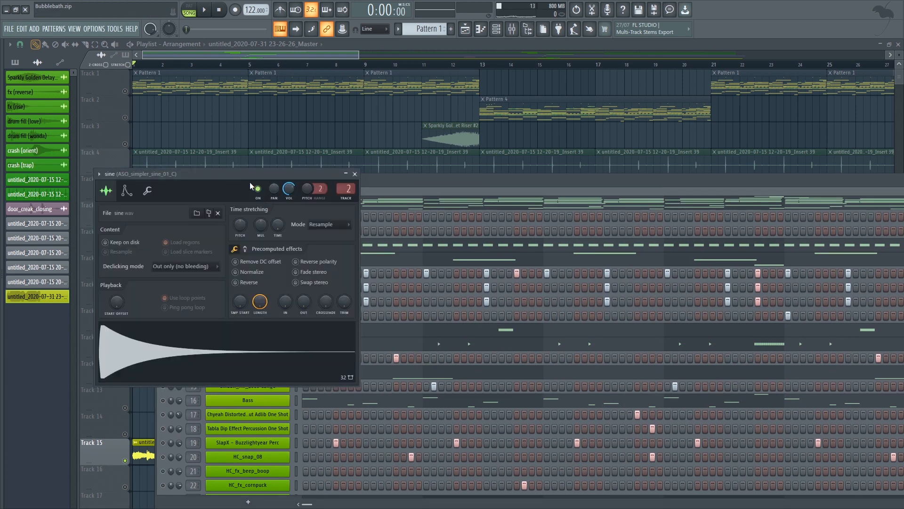
{"action": "left_click_drag", "start_coordinate": [244, 185], "coordinate": [639, 203]}
Step: Audition the sine channel's sample several times from its waveform display
{"action": "left_click", "coordinate": [596, 367]}
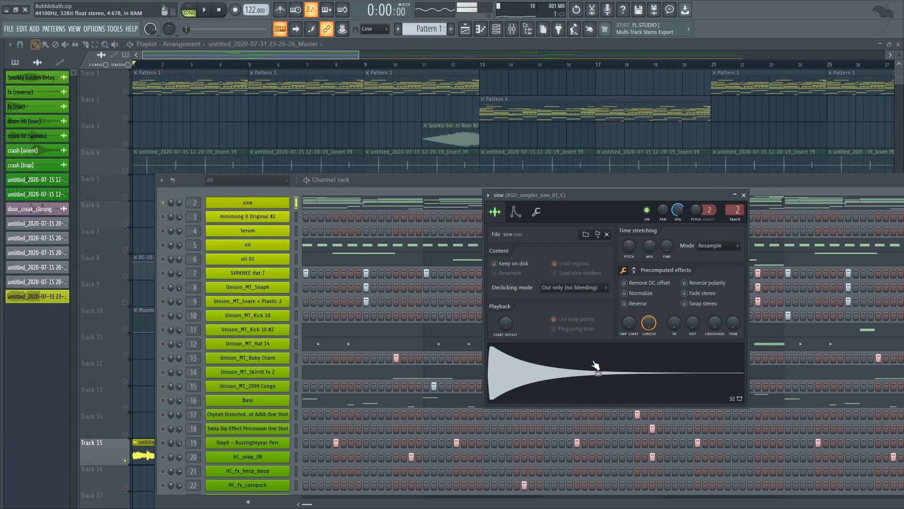
{"action": "left_click", "coordinate": [595, 368]}
{"action": "left_click", "coordinate": [600, 363]}
{"action": "left_click", "coordinate": [600, 362]}
{"action": "left_click", "coordinate": [599, 363]}
{"action": "left_click", "coordinate": [600, 369]}
{"action": "left_click", "coordinate": [263, 202]}
{"action": "left_click", "coordinate": [264, 202]}
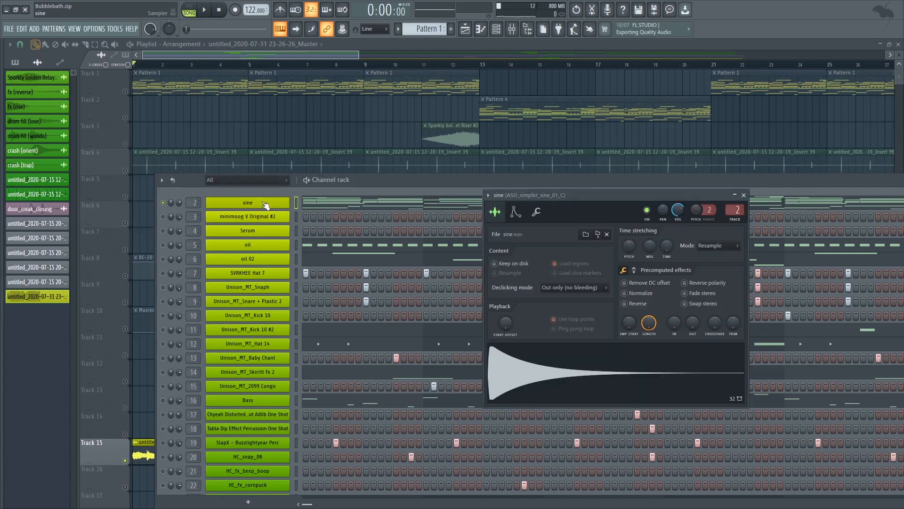
{"action": "left_click", "coordinate": [237, 204]}
{"action": "left_click", "coordinate": [237, 205]}
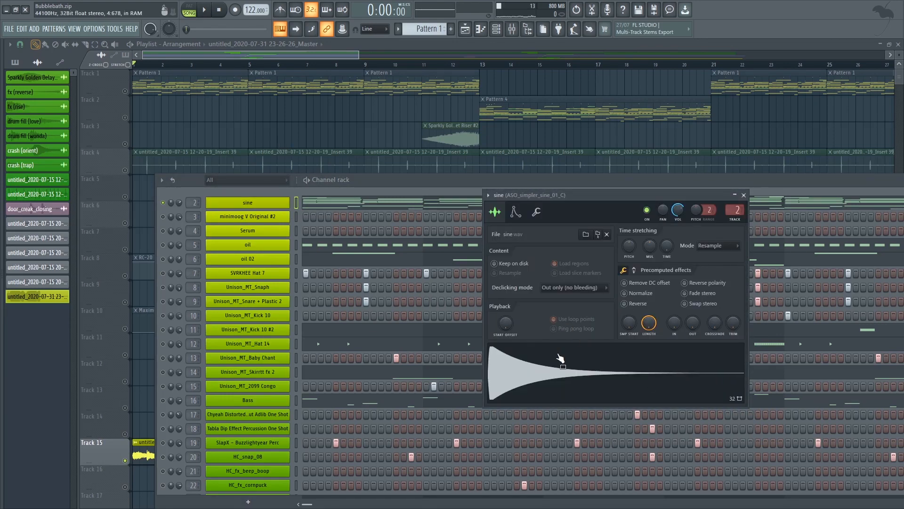
{"action": "left_click", "coordinate": [263, 207]}
{"action": "left_click", "coordinate": [263, 207]}
Step: Examine the sine channel's volume and pitch envelopes and return to its sample settings
{"action": "left_click", "coordinate": [516, 212]}
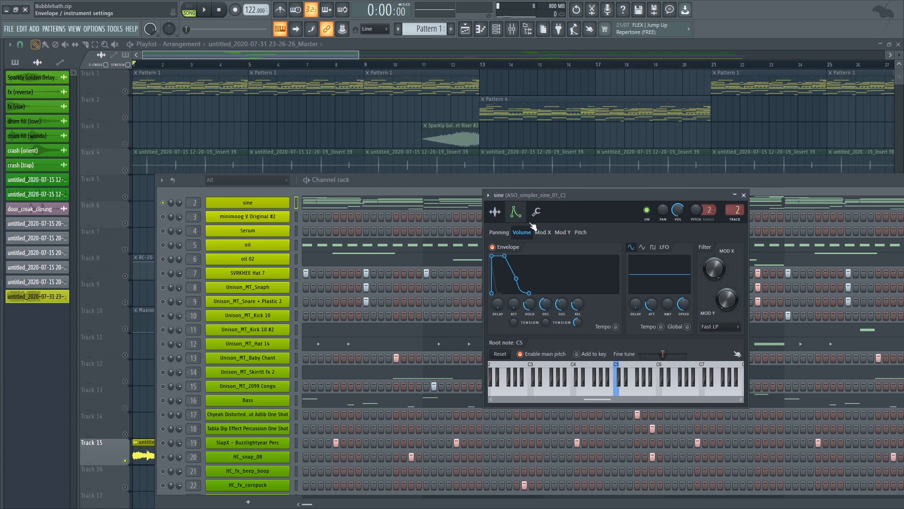
{"action": "left_click", "coordinate": [581, 233]}
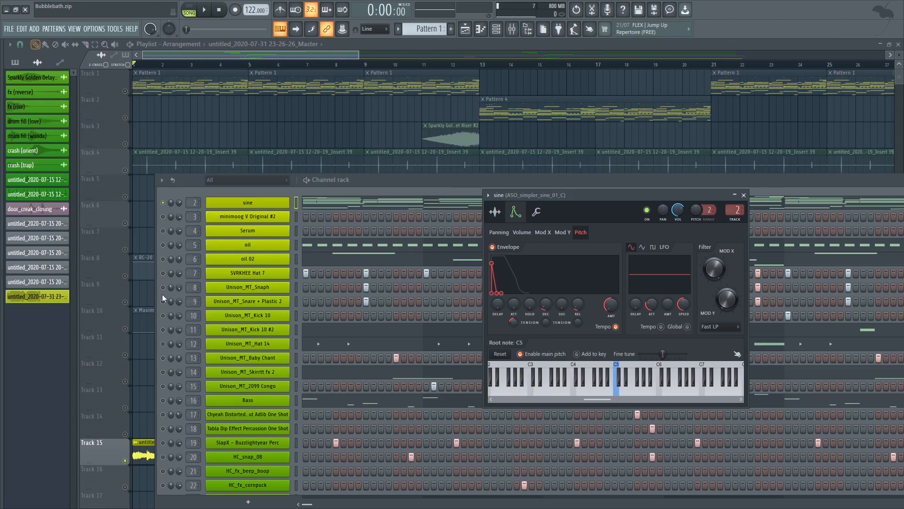
{"action": "left_click", "coordinate": [496, 214]}
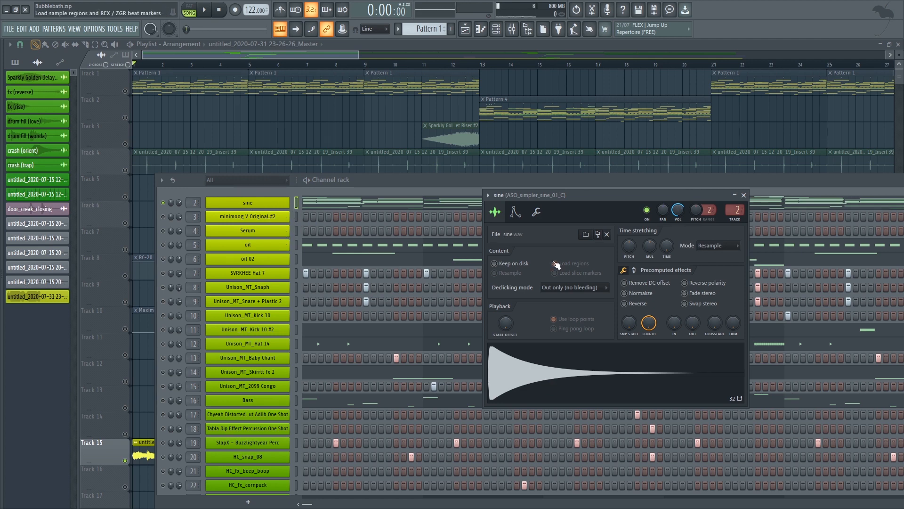
Step: Insert a GMS synth channel before minimoog V Original #2 and load the Default program from the User bank
{"action": "right_click", "coordinate": [247, 216]}
{"action": "mouse_move", "coordinate": [327, 281]}
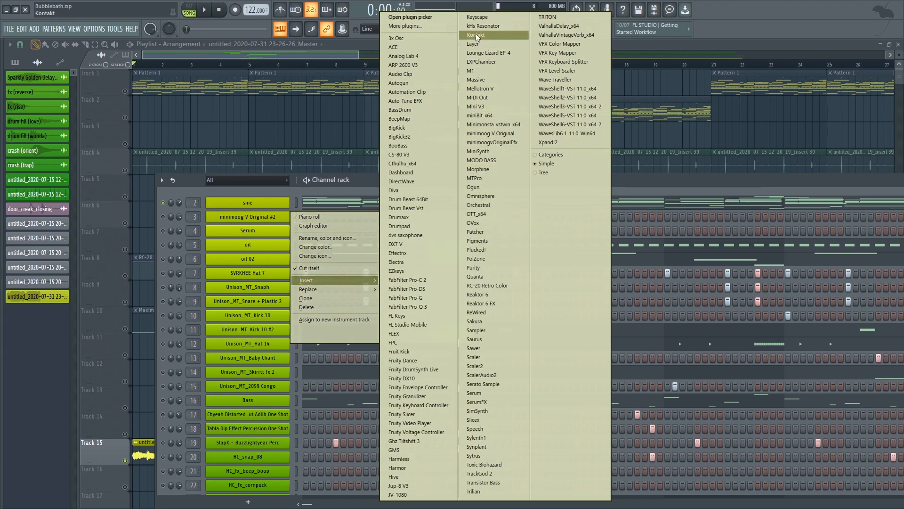
{"action": "left_click", "coordinate": [418, 450]}
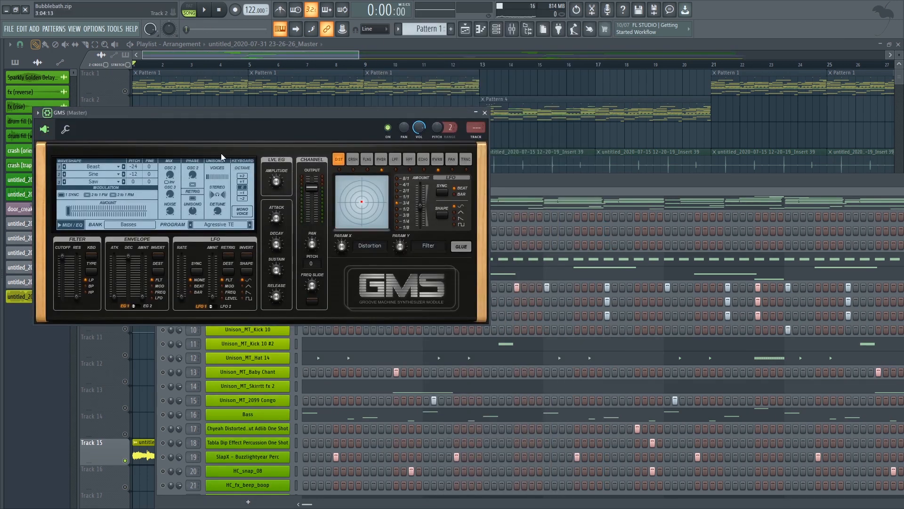
{"action": "left_click_drag", "start_coordinate": [191, 112], "coordinate": [387, 104]}
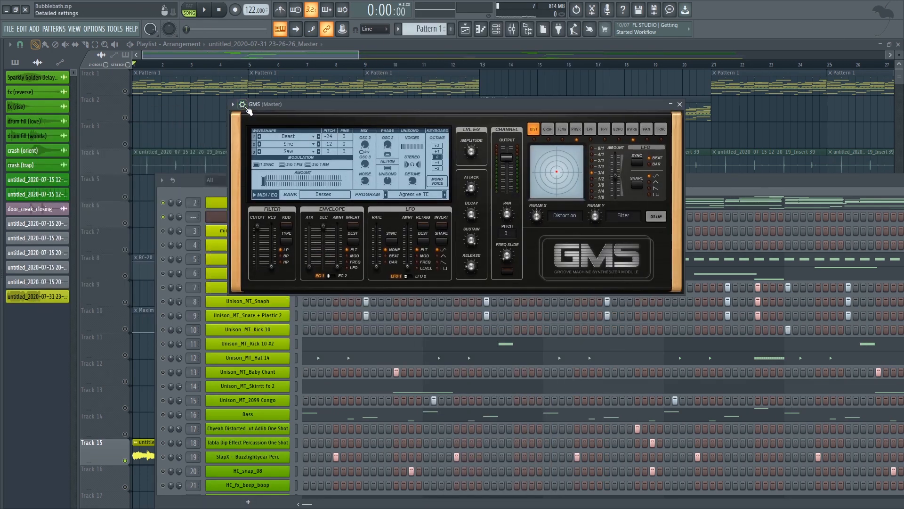
{"action": "left_click", "coordinate": [316, 195]}
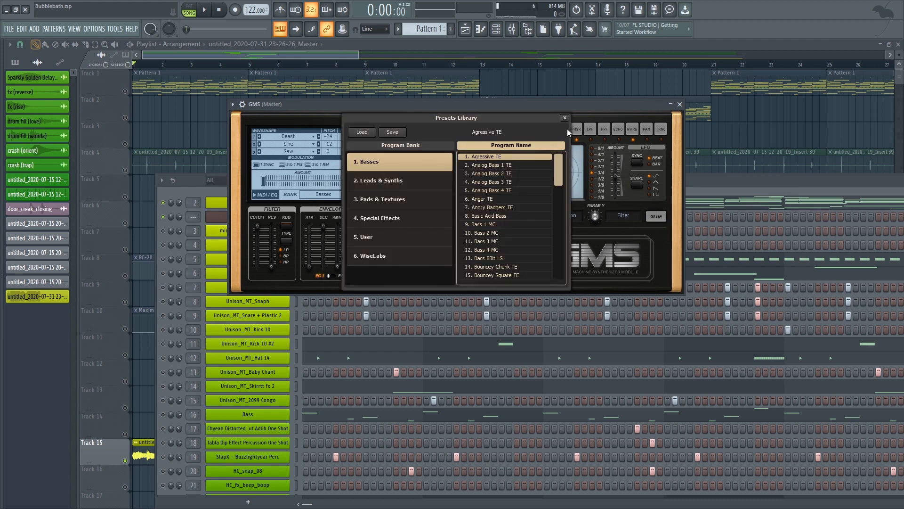
{"action": "double_click", "coordinate": [380, 242]}
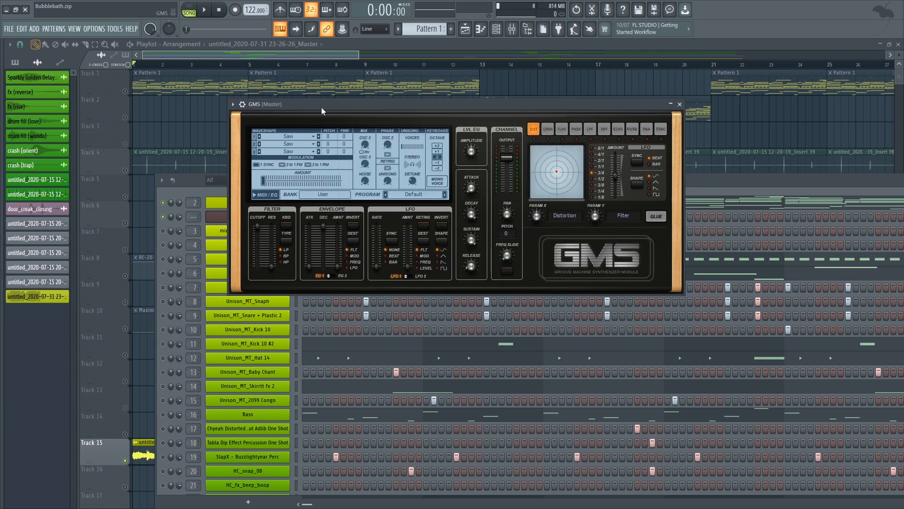
Step: Set the first GMS oscillator's waveshape to Sine and lower the sustain and release while playing test notes
{"action": "key", "text": "t"}
{"action": "left_click_drag", "start_coordinate": [331, 107], "coordinate": [330, 107]}
{"action": "key", "text": "7"}
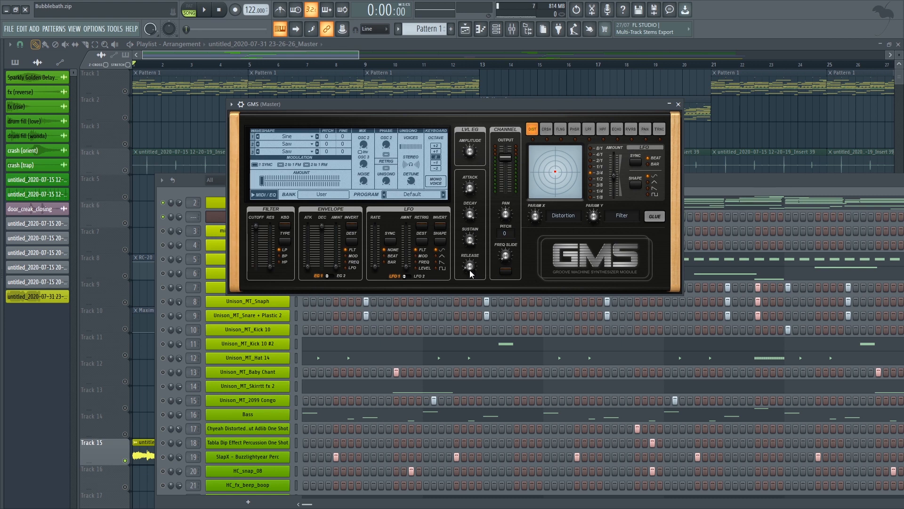
{"action": "left_click_drag", "start_coordinate": [470, 241], "coordinate": [470, 244]}
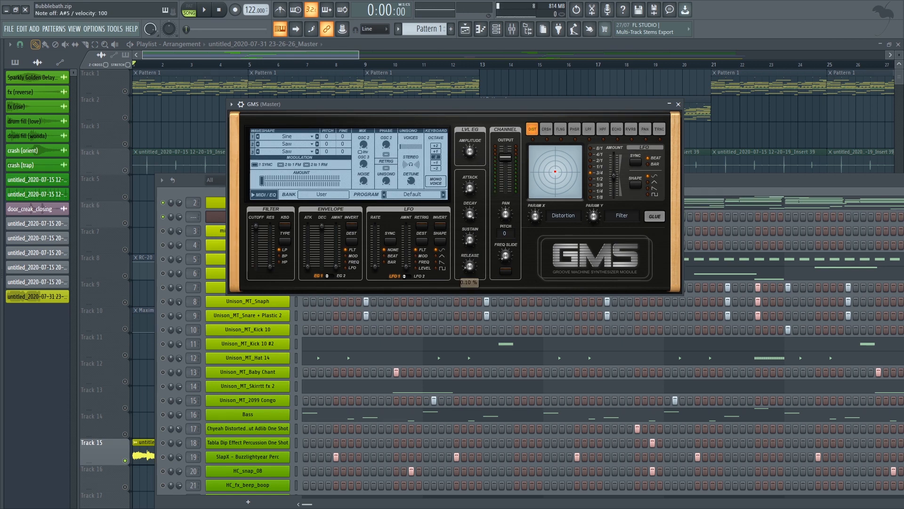
{"action": "left_click_drag", "start_coordinate": [469, 266], "coordinate": [468, 269]}
{"action": "left_click_drag", "start_coordinate": [270, 109], "coordinate": [464, 115]}
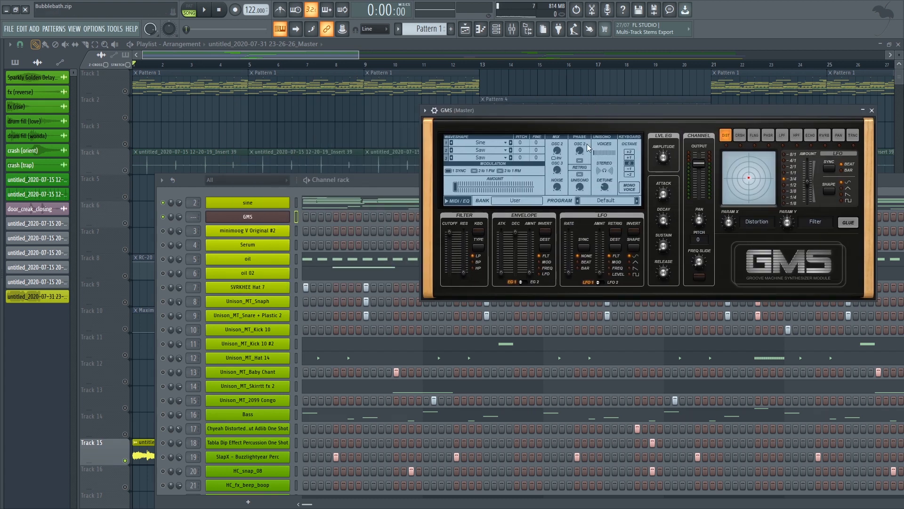
Step: Add a half-bar C5 note at the start of bar 1 in the GMS piano roll
{"action": "right_click", "coordinate": [277, 213]}
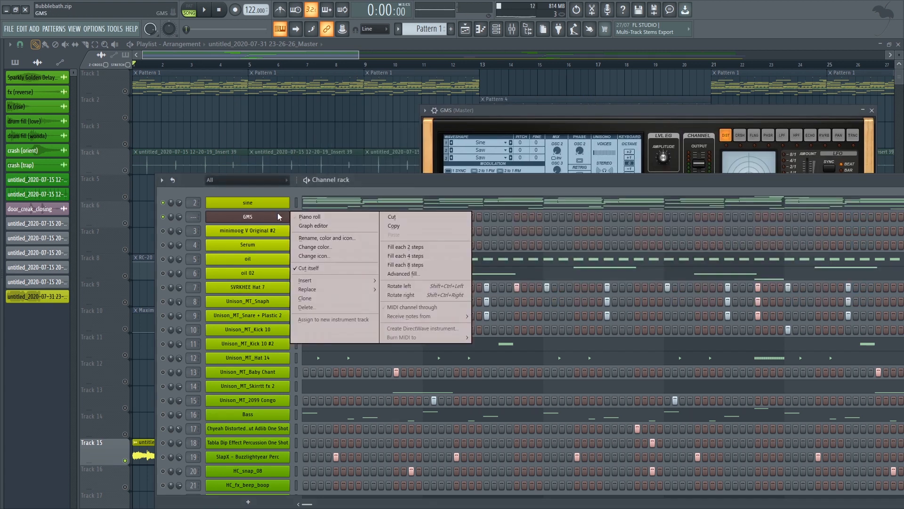
{"action": "left_click", "coordinate": [307, 217]}
{"action": "left_click_drag", "start_coordinate": [52, 221], "coordinate": [39, 216]}
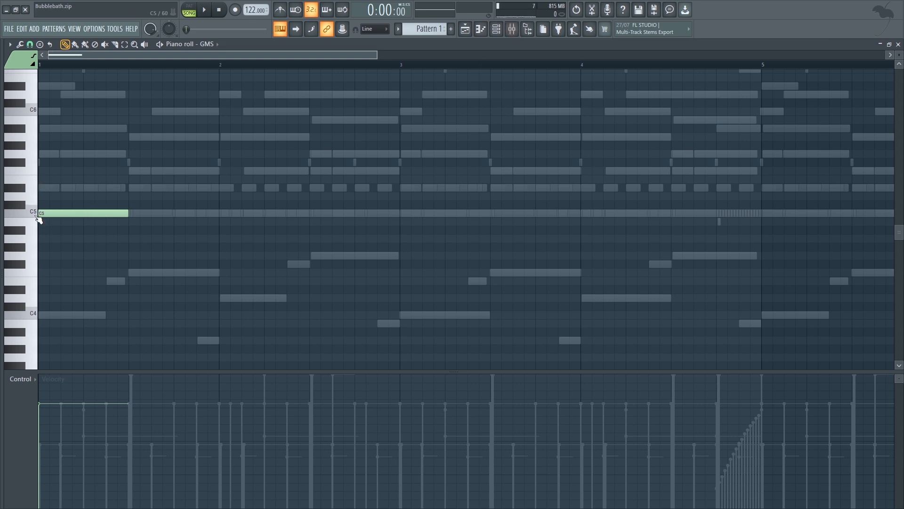
Step: Route the GMS channel to mixer insert 70 and load Edison in that insert's first effect slot
{"action": "left_click", "coordinate": [513, 30]}
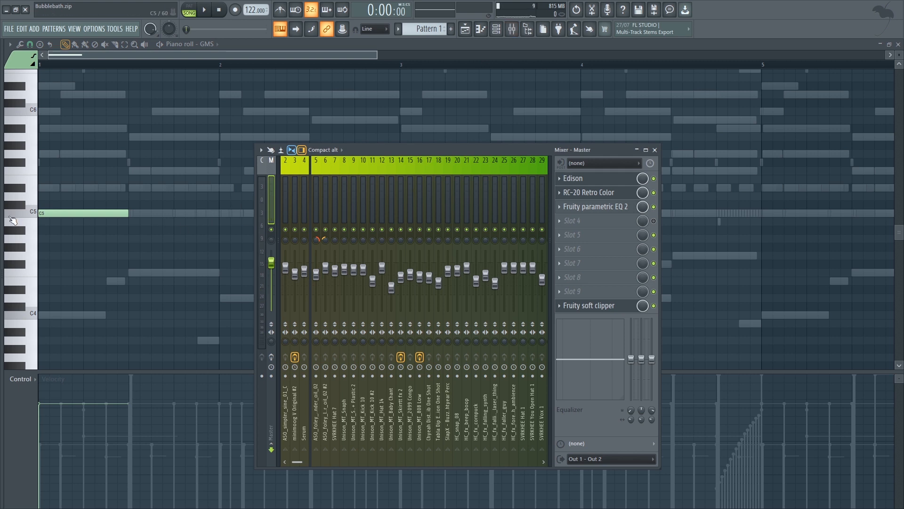
{"action": "left_click", "coordinate": [38, 214]}
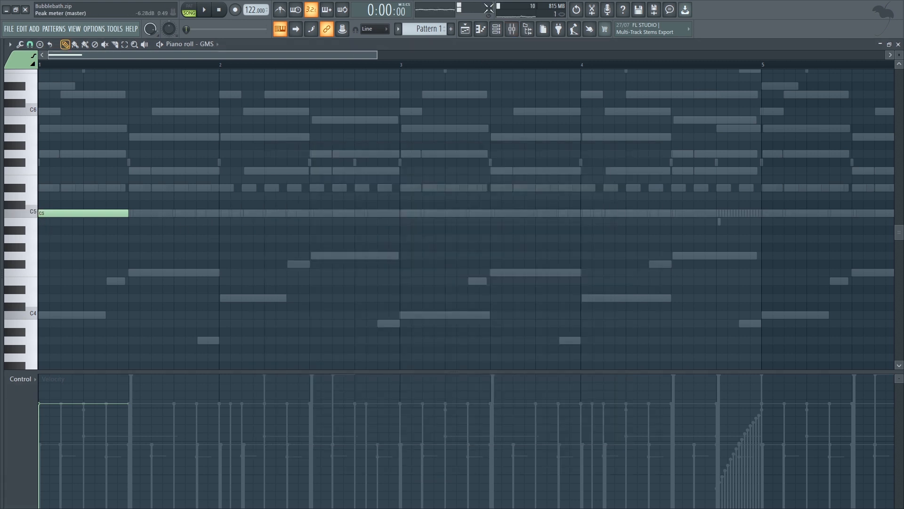
{"action": "left_click", "coordinate": [511, 29]}
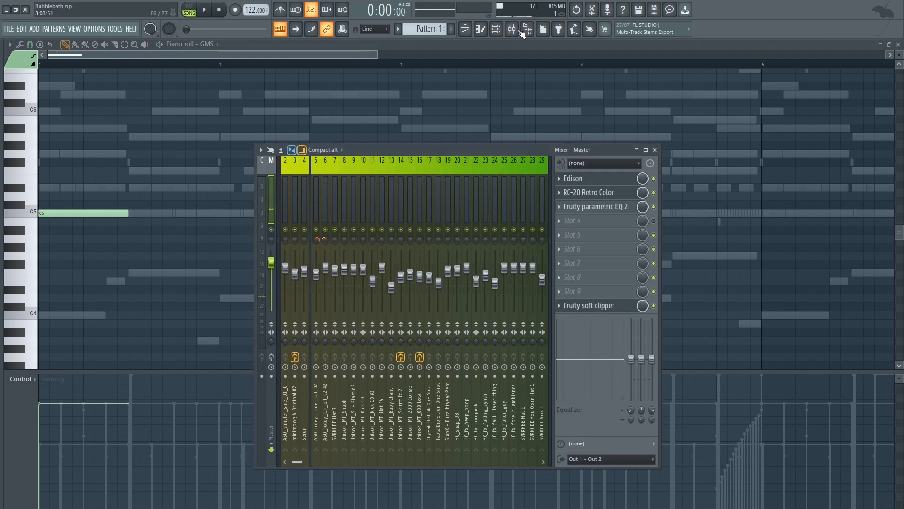
{"action": "left_click", "coordinate": [496, 29]}
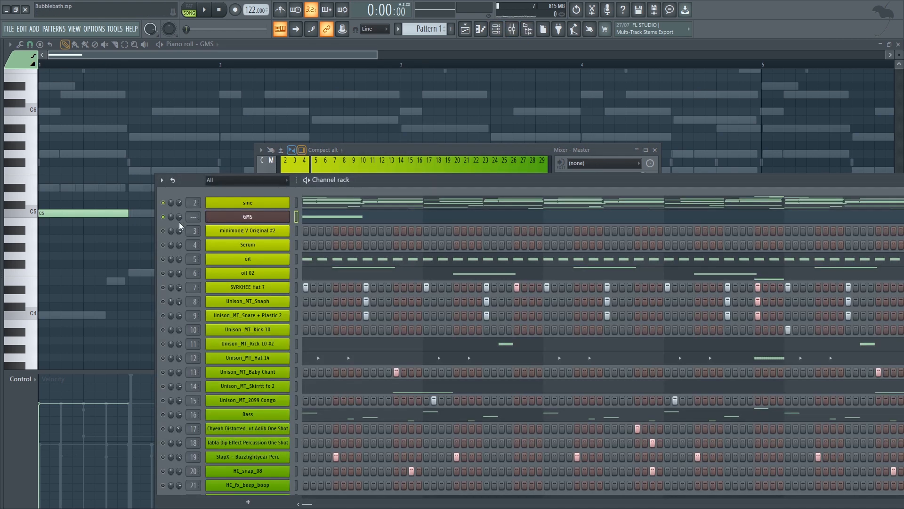
{"action": "left_click_drag", "start_coordinate": [193, 217], "coordinate": [193, 151]}
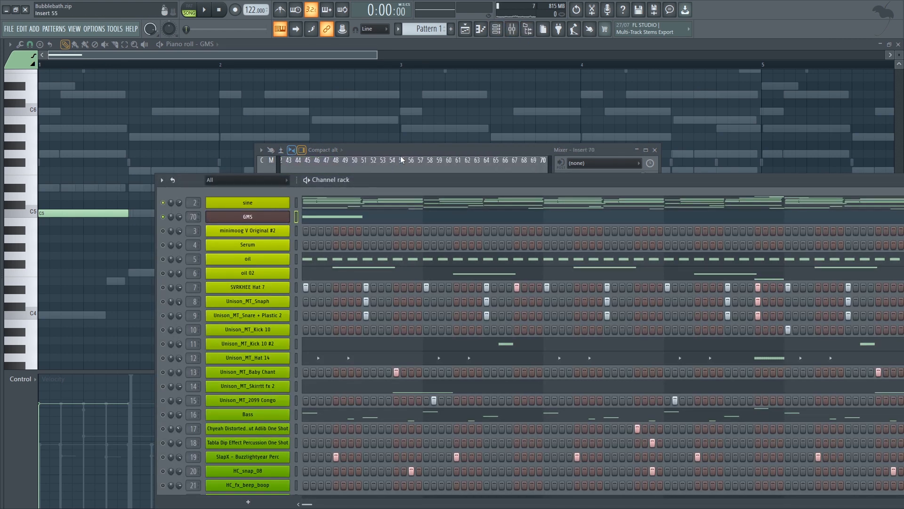
{"action": "left_click", "coordinate": [420, 151]}
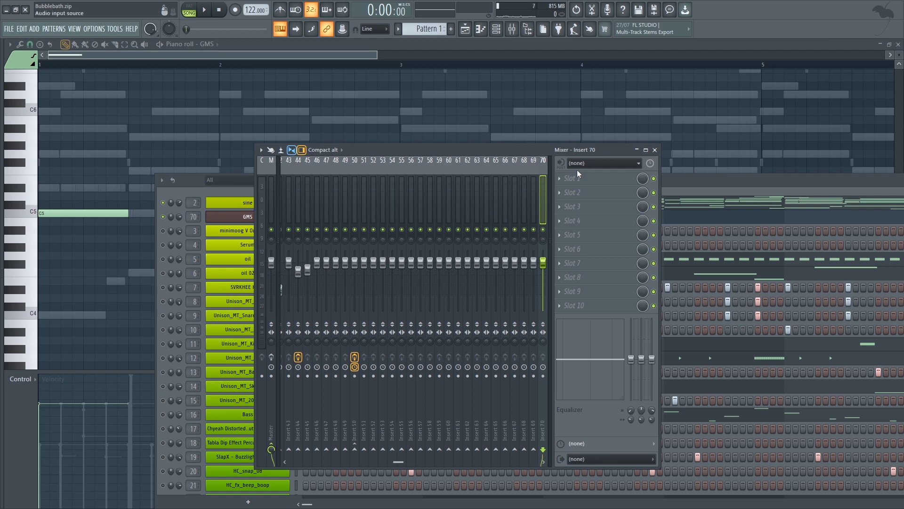
{"action": "left_click", "coordinate": [564, 183]}
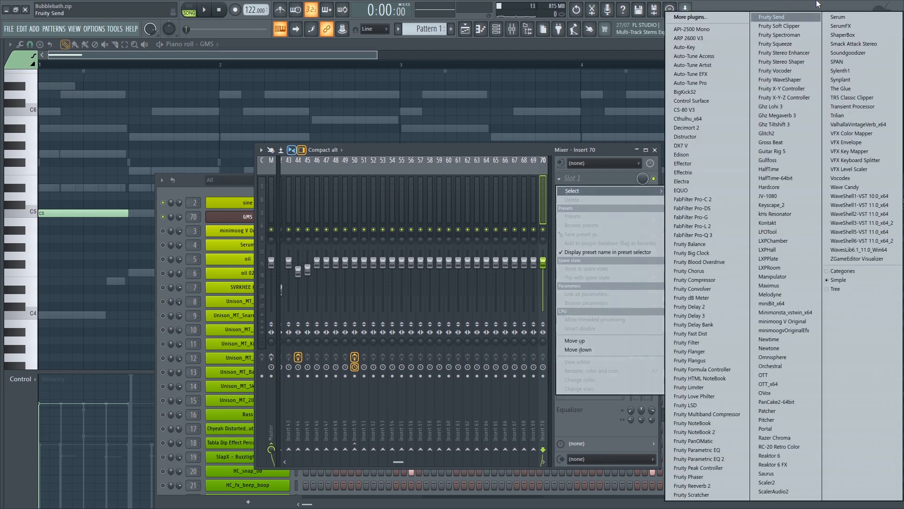
{"action": "left_click", "coordinate": [683, 155]}
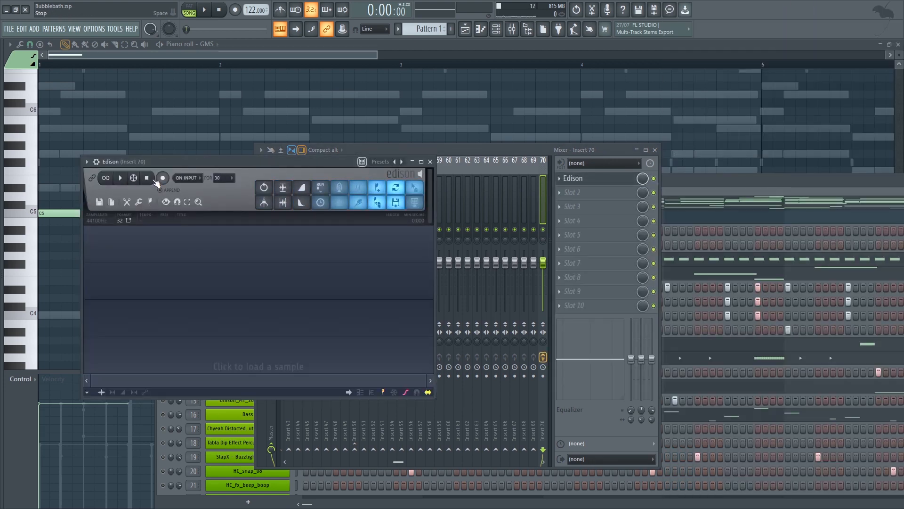
Step: Play C5 on the GMS synth, stop Edison's on-input recording of it on Insert 70, and close Edison
{"action": "left_click", "coordinate": [30, 214]}
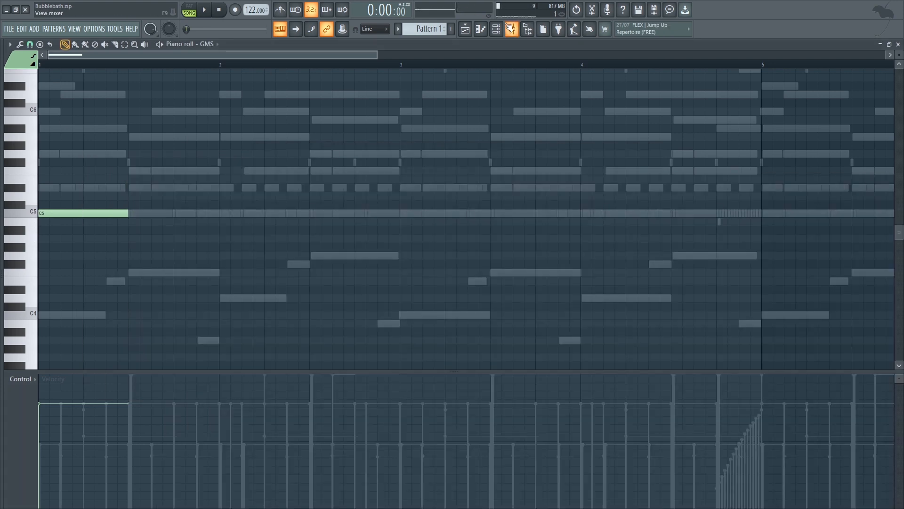
{"action": "left_click", "coordinate": [511, 29]}
{"action": "left_click", "coordinate": [606, 180]}
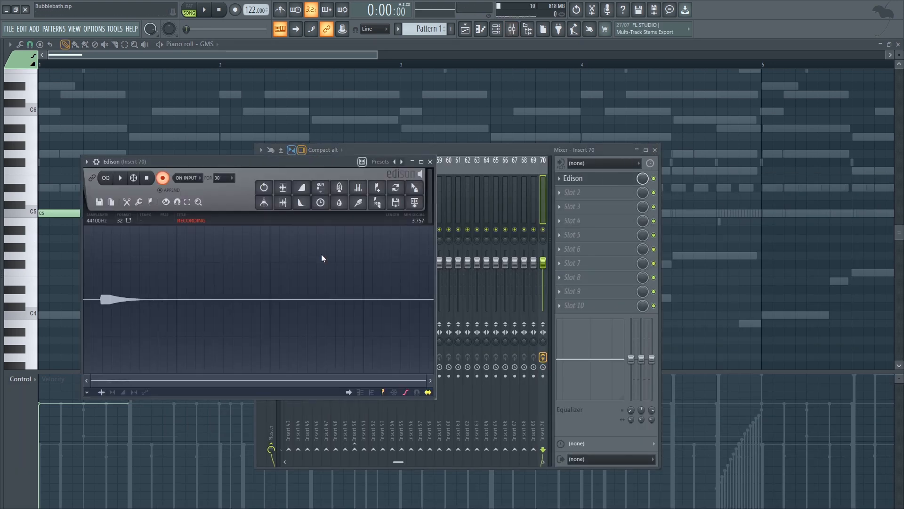
{"action": "left_click", "coordinate": [146, 179]}
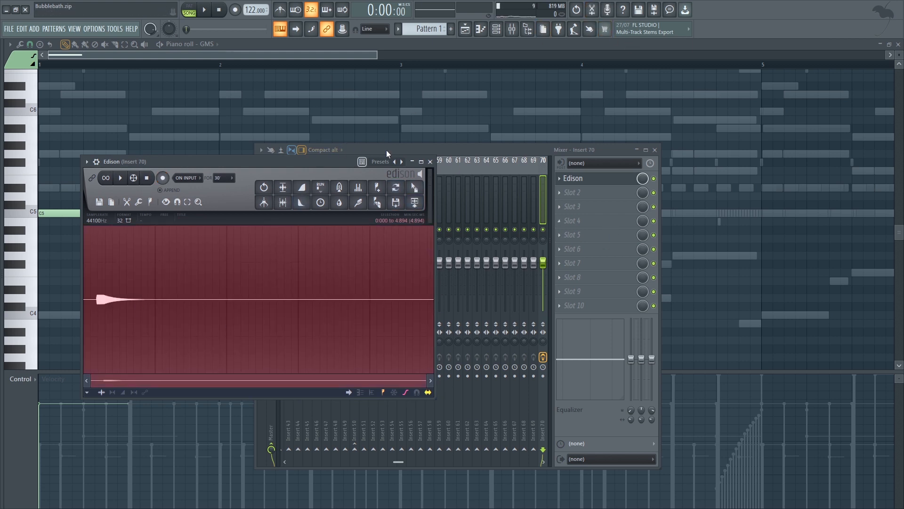
{"action": "left_click", "coordinate": [430, 162]}
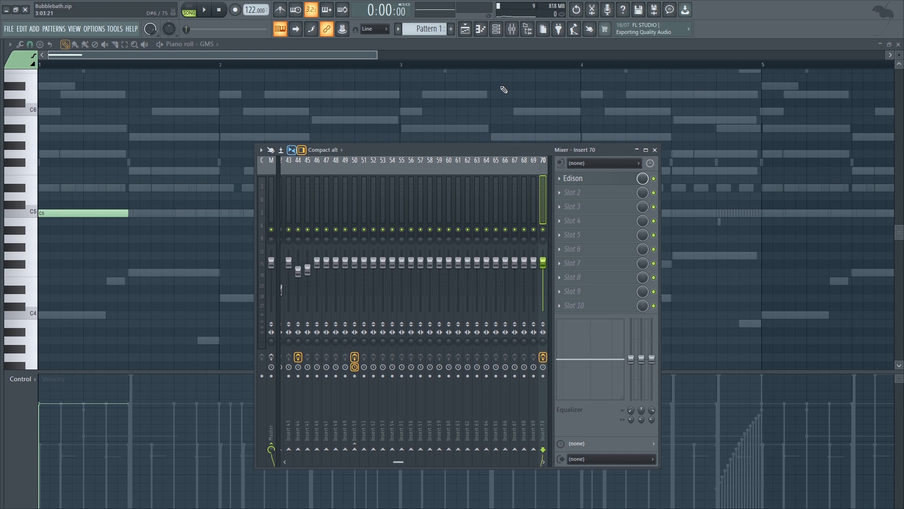
Step: Delete the GMS channel from the channel rack
{"action": "left_click", "coordinate": [497, 28]}
{"action": "right_click", "coordinate": [272, 221]}
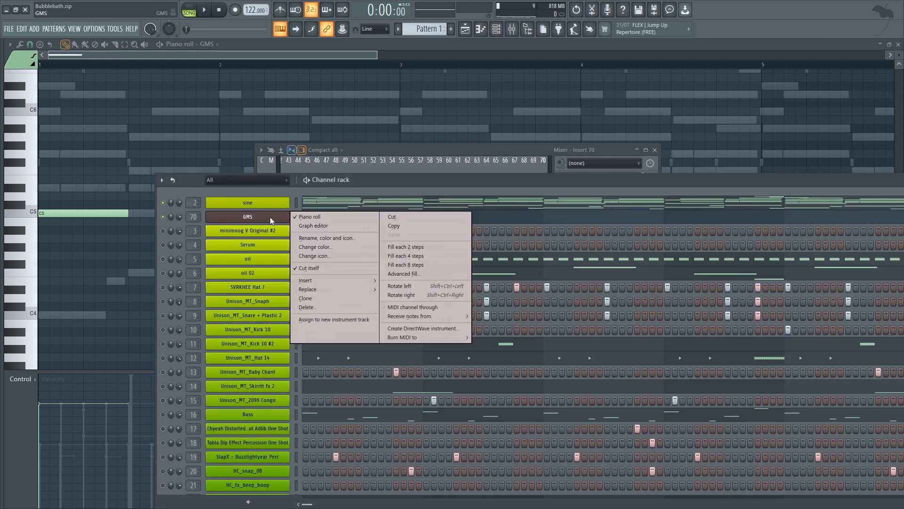
{"action": "left_click", "coordinate": [326, 307]}
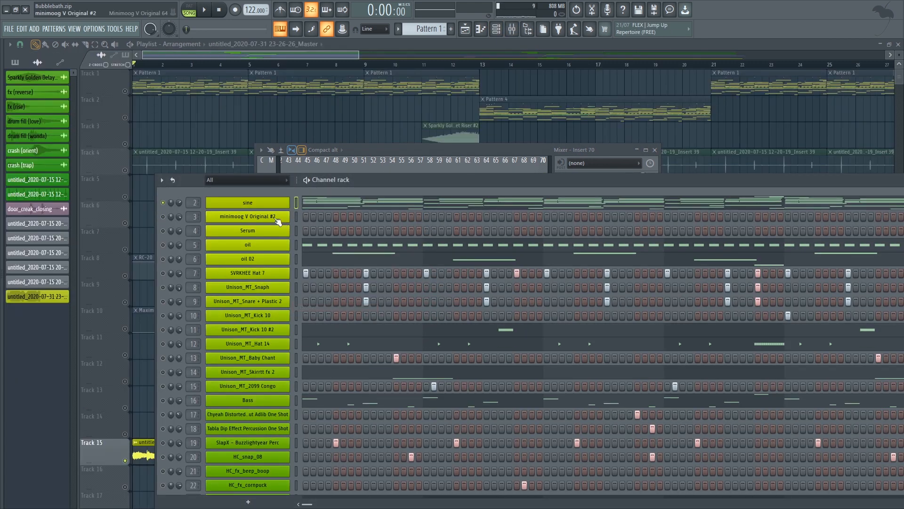
Step: Inspect the minimoog V Original #2 instrument and the effect chain on the mixer's Master track, returning to the channel rack
{"action": "left_click", "coordinate": [209, 219]}
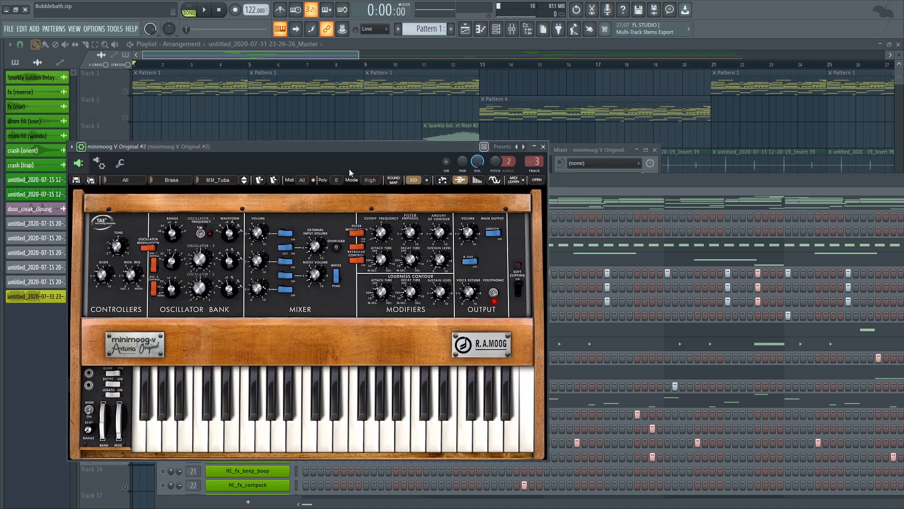
{"action": "left_click", "coordinate": [553, 194]}
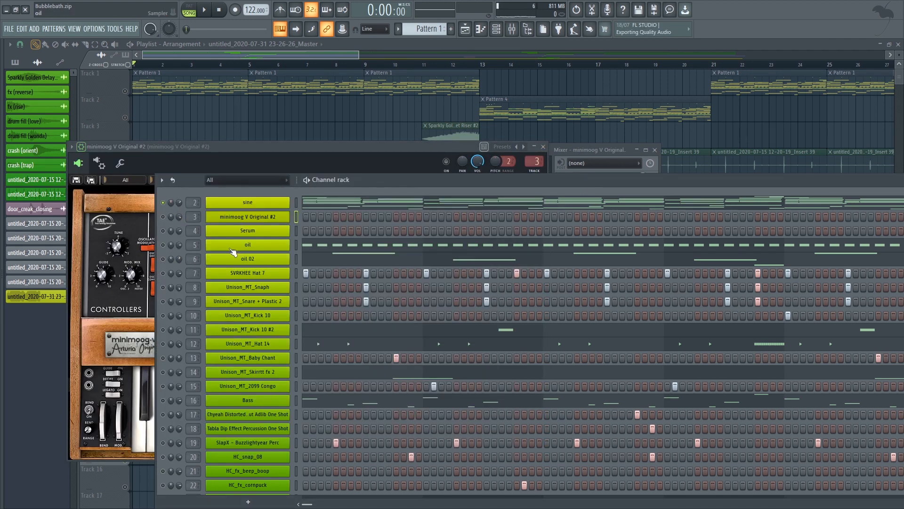
{"action": "left_click", "coordinate": [515, 33]}
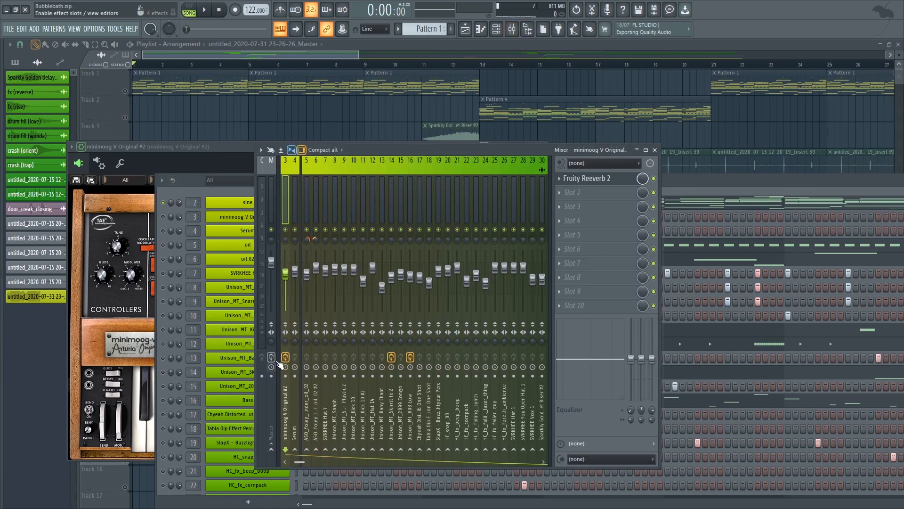
{"action": "left_click", "coordinate": [270, 188]}
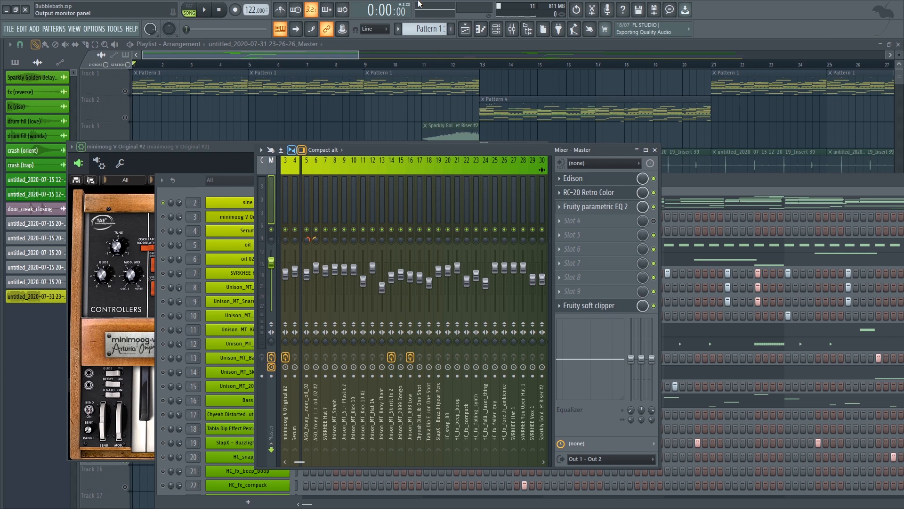
{"action": "left_click", "coordinate": [502, 30]}
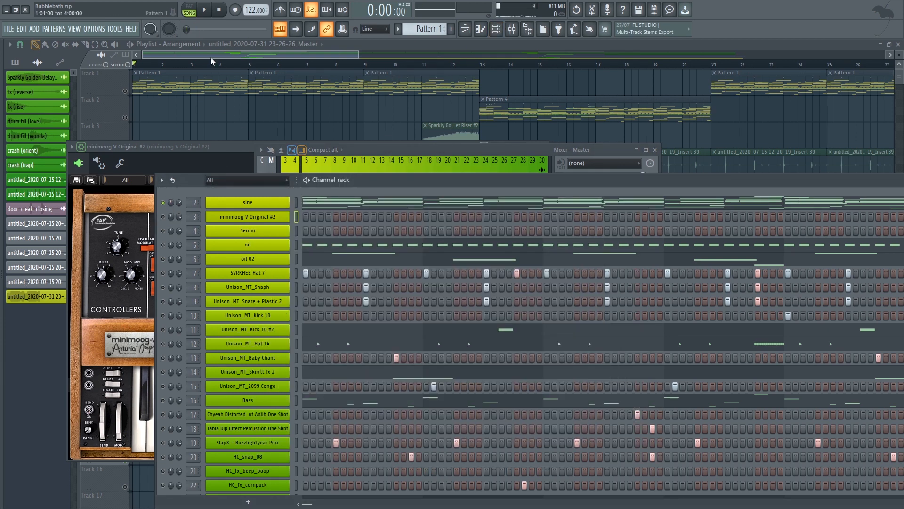
Step: Change playback from song mode to pattern mode and play Pattern 1 briefly to hear the sine channel
{"action": "left_click", "coordinate": [190, 10]}
{"action": "key", "text": "space"}
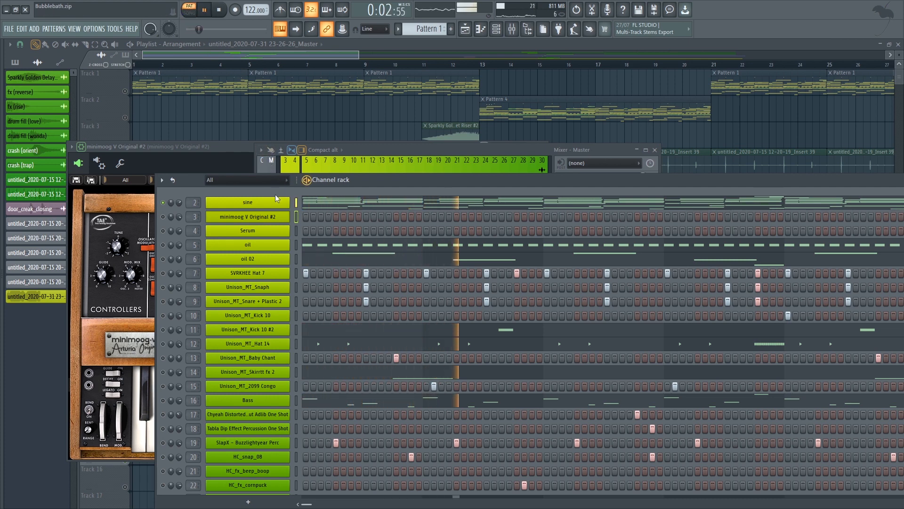
{"action": "key", "text": "space"}
Step: Examine the sine channel's notes in the piano roll across about eight bars, returning to the channel rack
{"action": "left_click", "coordinate": [373, 202]}
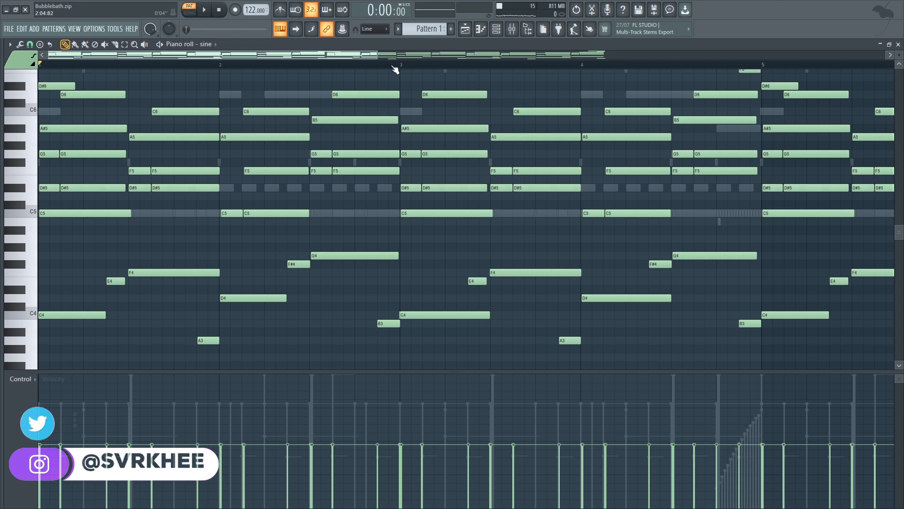
{"action": "left_click_drag", "start_coordinate": [398, 50], "coordinate": [601, 50]}
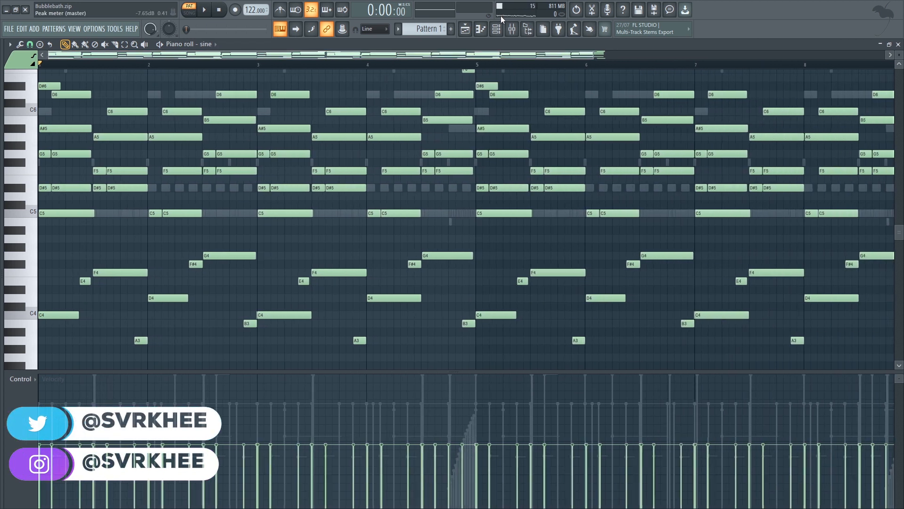
{"action": "left_click", "coordinate": [497, 29]}
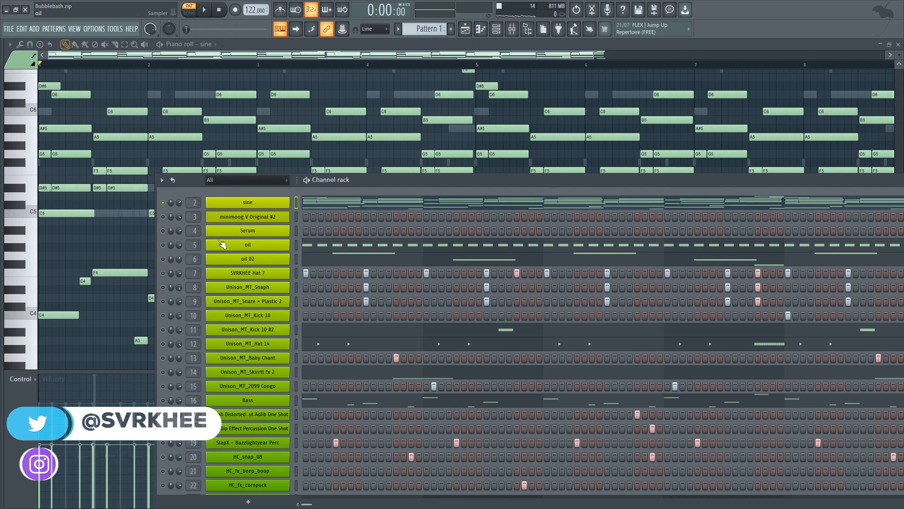
Step: Inspect the oil channel's sampler settings, and examine its notes and velocities in the piano roll
{"action": "left_click", "coordinate": [248, 245]}
{"action": "left_click_drag", "start_coordinate": [120, 97], "coordinate": [96, 352]}
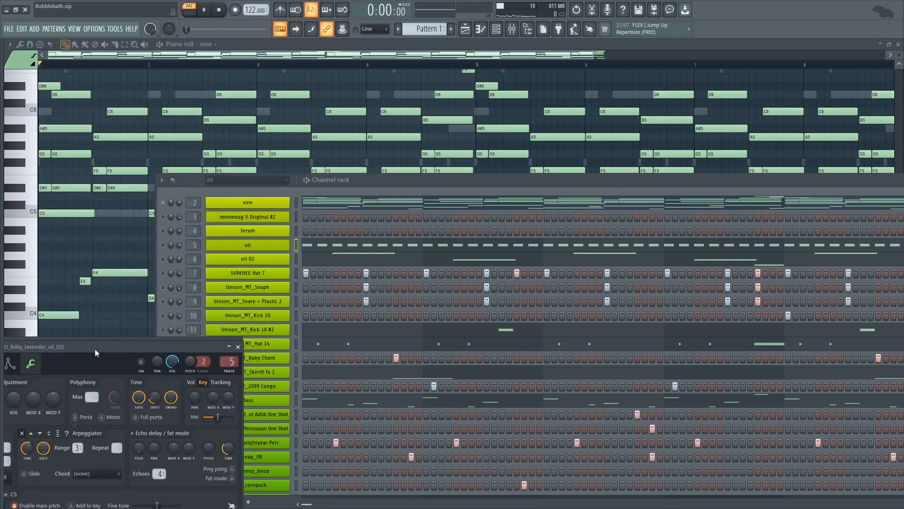
{"action": "left_click", "coordinate": [336, 245]}
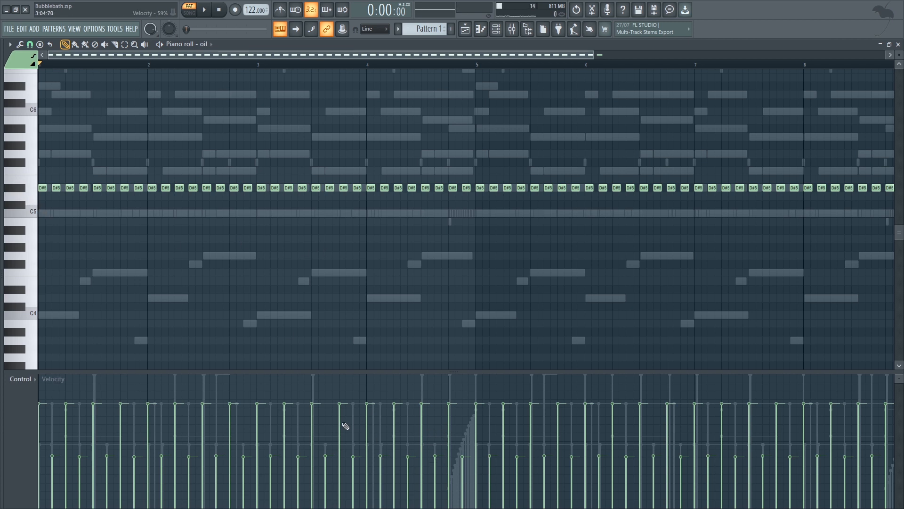
{"action": "left_click", "coordinate": [496, 29]}
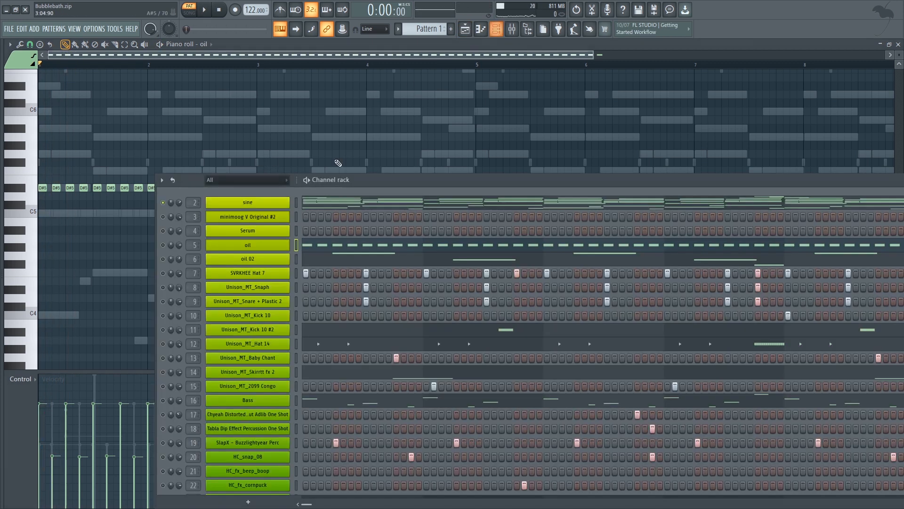
Step: Unmute the oil channel and play Pattern 1 to hear it together with the sine channel
{"action": "right_click", "coordinate": [163, 246]}
{"action": "left_click", "coordinate": [170, 253]}
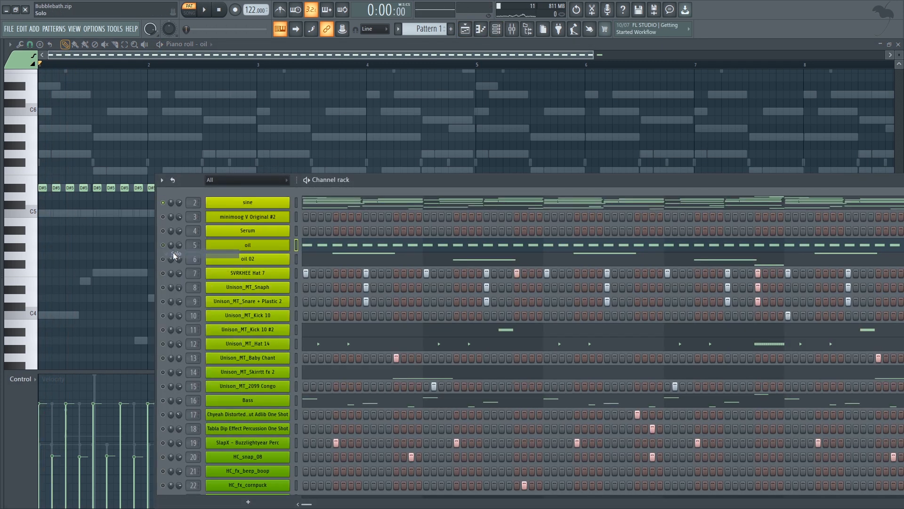
{"action": "key", "text": "space"}
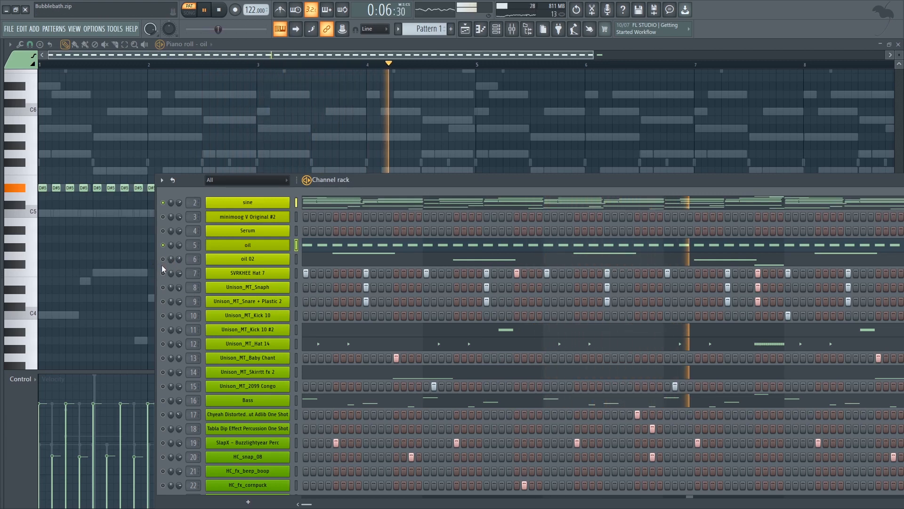
{"action": "key", "text": "space"}
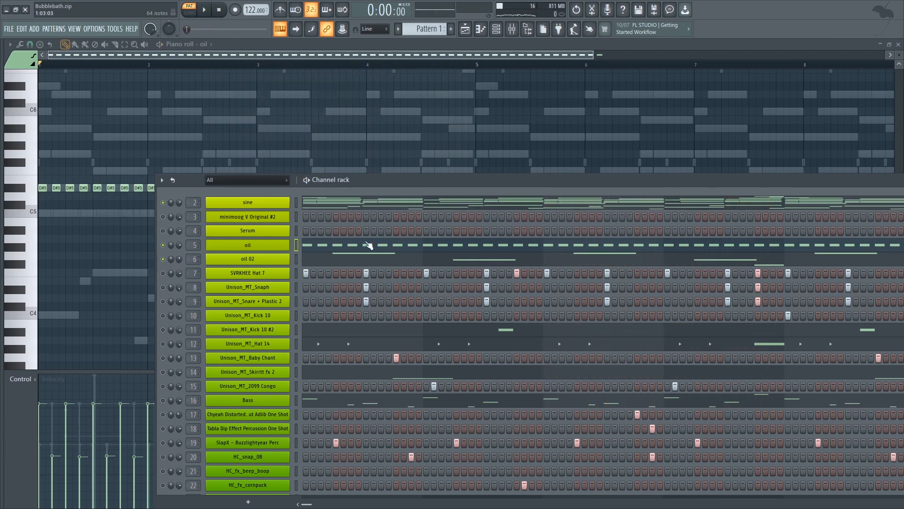
Step: Examine the oil 02 channel's notes in the piano roll while playing Pattern 1, and stop playback in the channel rack
{"action": "left_click", "coordinate": [371, 260]}
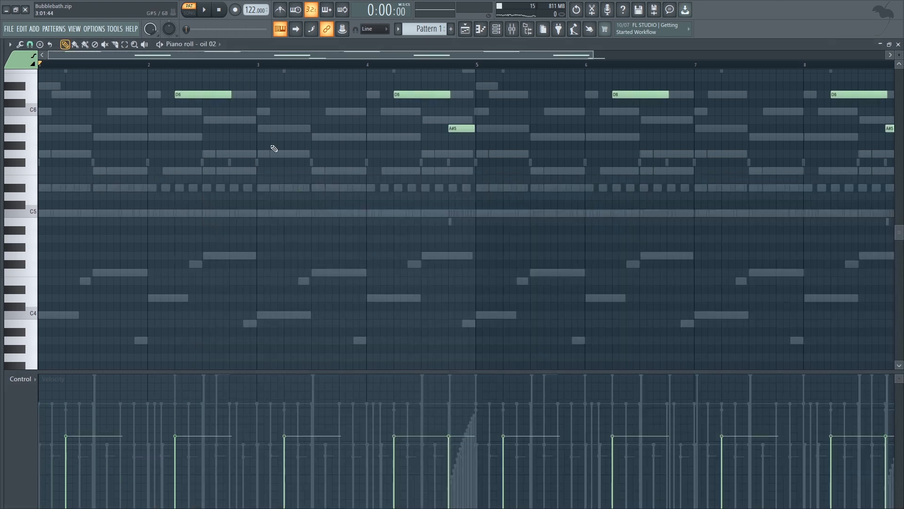
{"action": "scroll", "coordinate": [274, 149], "scroll_direction": "up", "scroll_amount": 4}
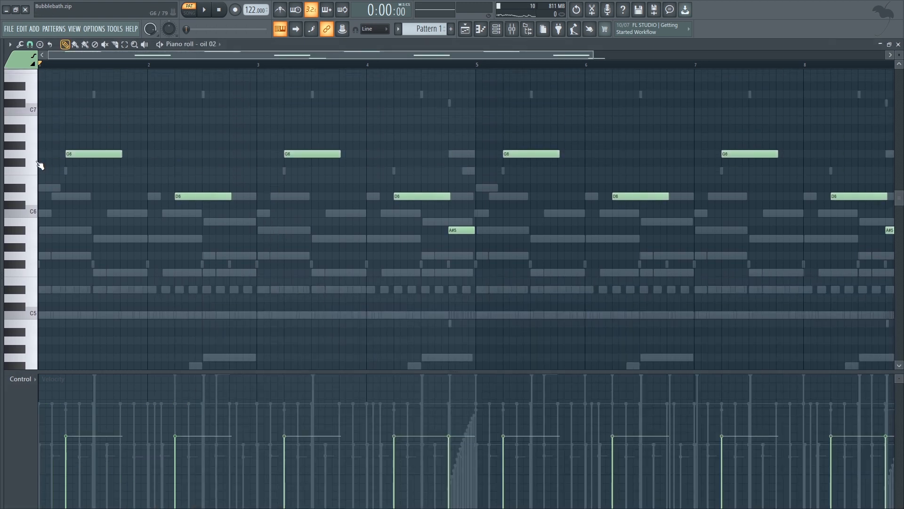
{"action": "key", "text": "space"}
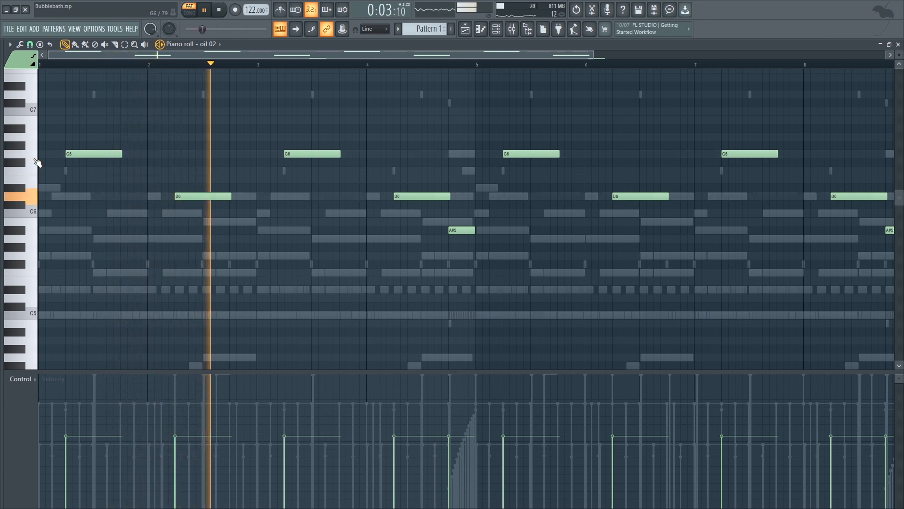
{"action": "key", "text": "F6"}
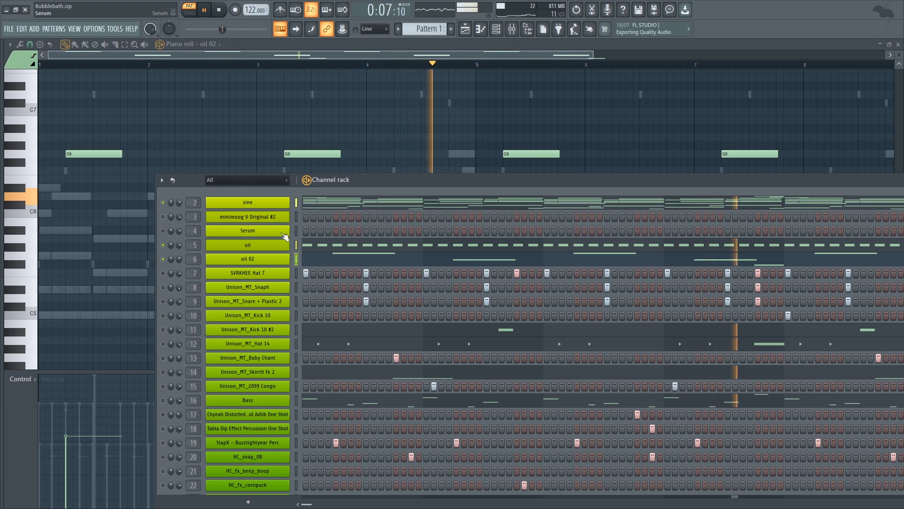
{"action": "key", "text": "space"}
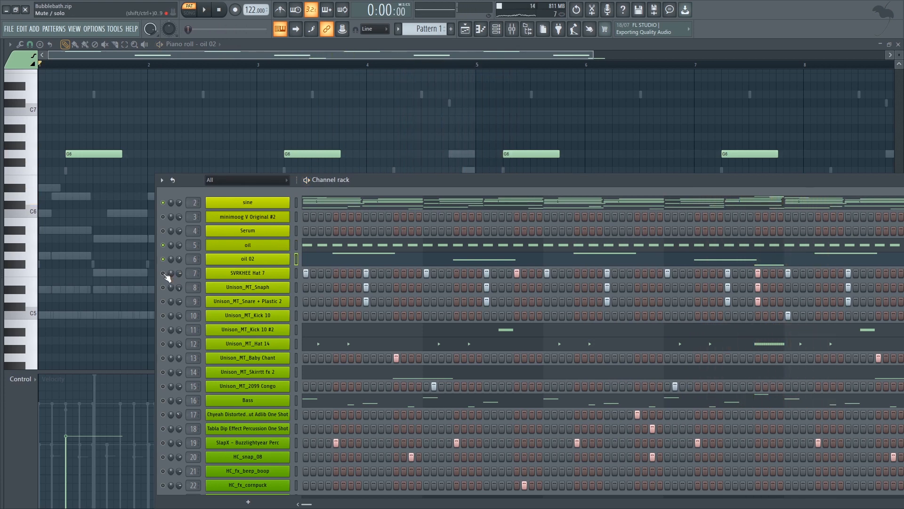
Step: Play Pattern 1 with the SVRKHEE Hat 7 channel enabled, and look through the remaining channels in the rack
{"action": "key", "text": "space"}
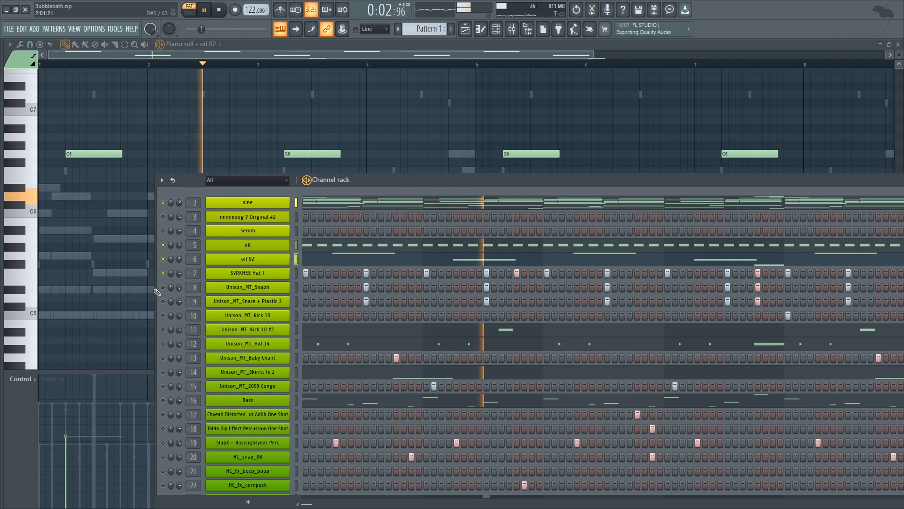
{"action": "key", "text": "space"}
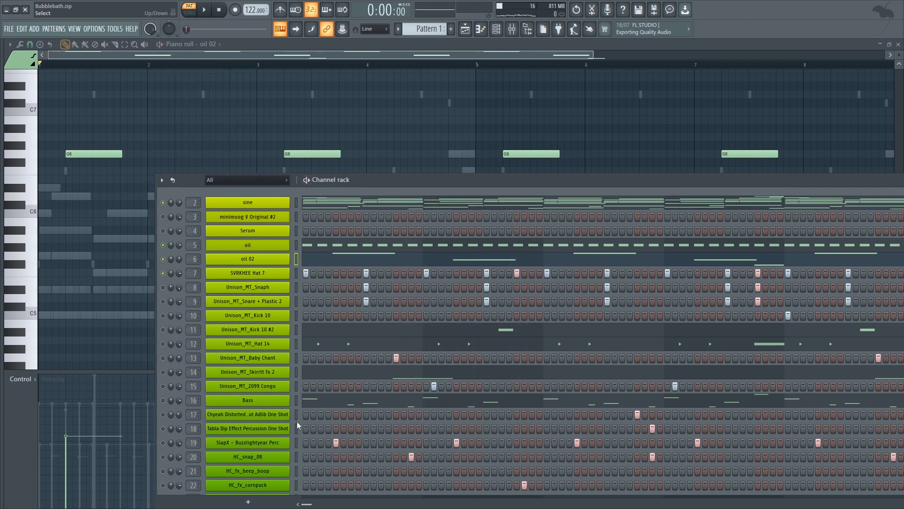
{"action": "scroll", "coordinate": [292, 473], "scroll_direction": "down", "scroll_amount": 5}
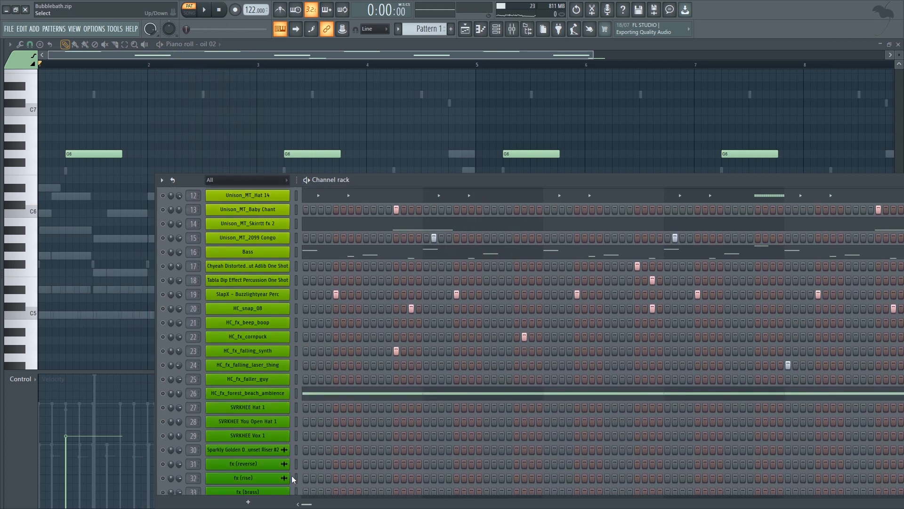
{"action": "scroll", "coordinate": [292, 476], "scroll_direction": "up", "scroll_amount": 4}
{"action": "scroll", "coordinate": [293, 470], "scroll_direction": "up", "scroll_amount": 2}
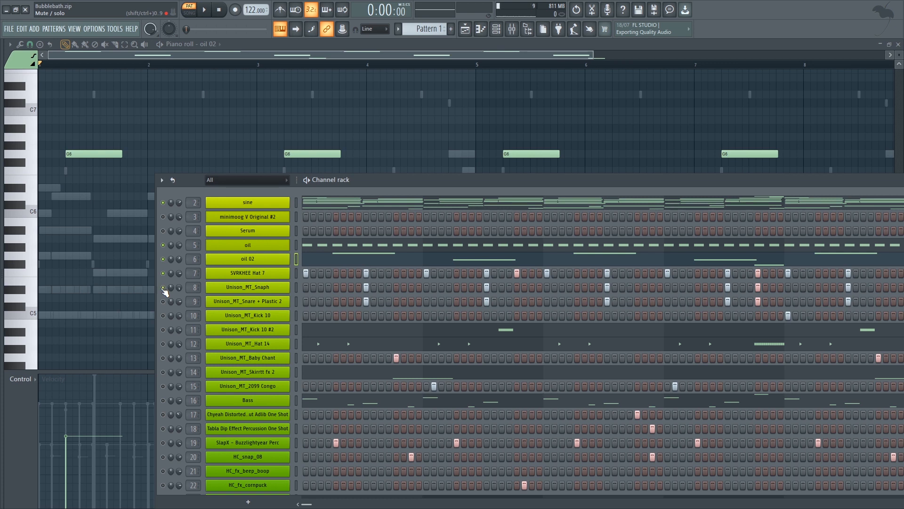
Step: Play Pattern 1 with the Unison_MT_Snaph channel enabled and examine that channel's notes in the piano roll
{"action": "key", "text": "space"}
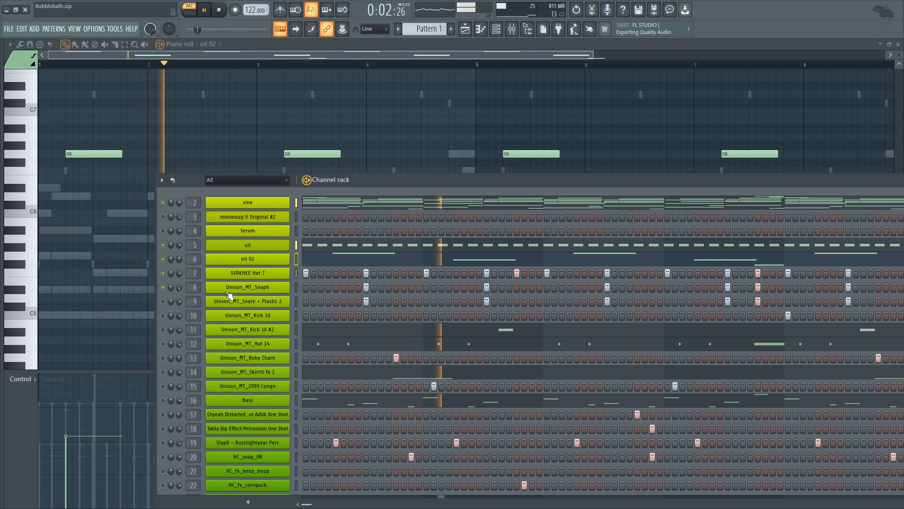
{"action": "right_click", "coordinate": [263, 287]}
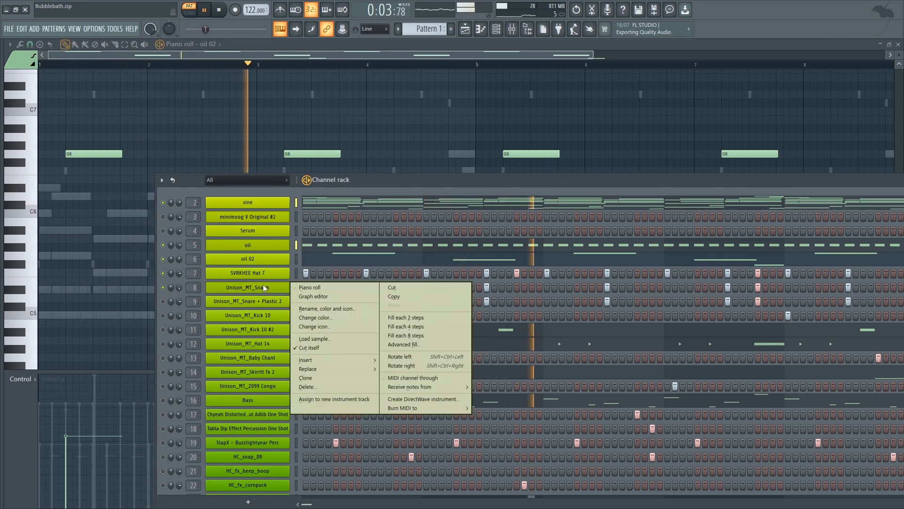
{"action": "left_click", "coordinate": [292, 286]}
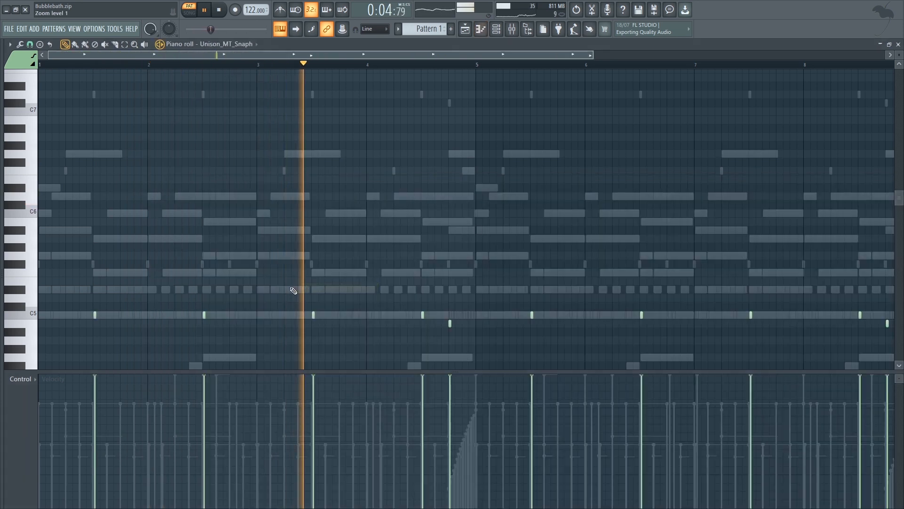
{"action": "left_click", "coordinate": [497, 29]}
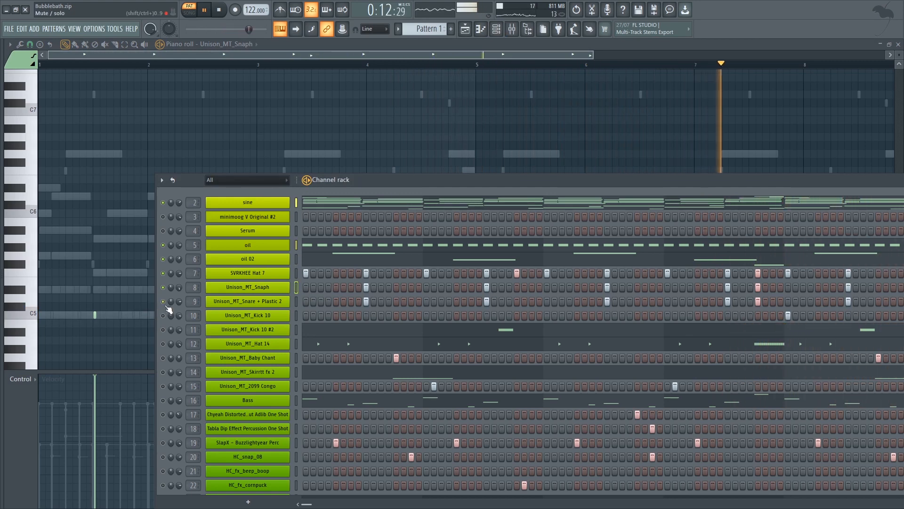
Step: Examine the Unison_MT_Snare + Plastic 2 channel's notes in the piano roll during playback, returning to the channel rack
{"action": "right_click", "coordinate": [297, 298]}
{"action": "left_click", "coordinate": [302, 300]}
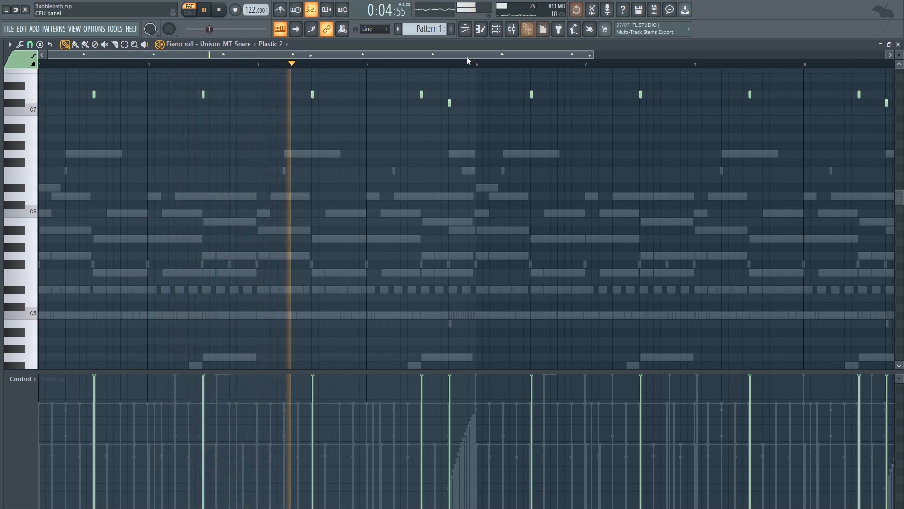
{"action": "left_click", "coordinate": [496, 29]}
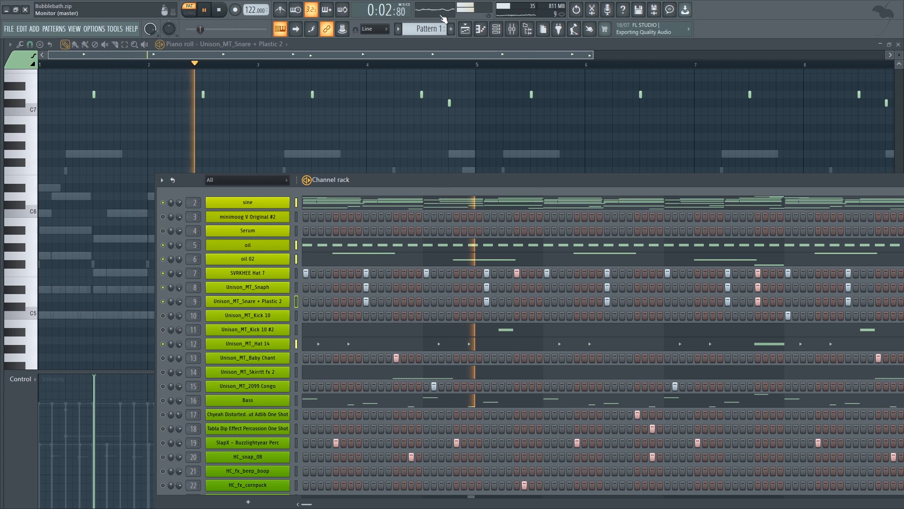
Step: Stop playback and compare the channel rack contents of Pattern 4 and Pattern 2, returning to Pattern 1
{"action": "left_click", "coordinate": [424, 28]}
{"action": "left_click", "coordinate": [454, 63]}
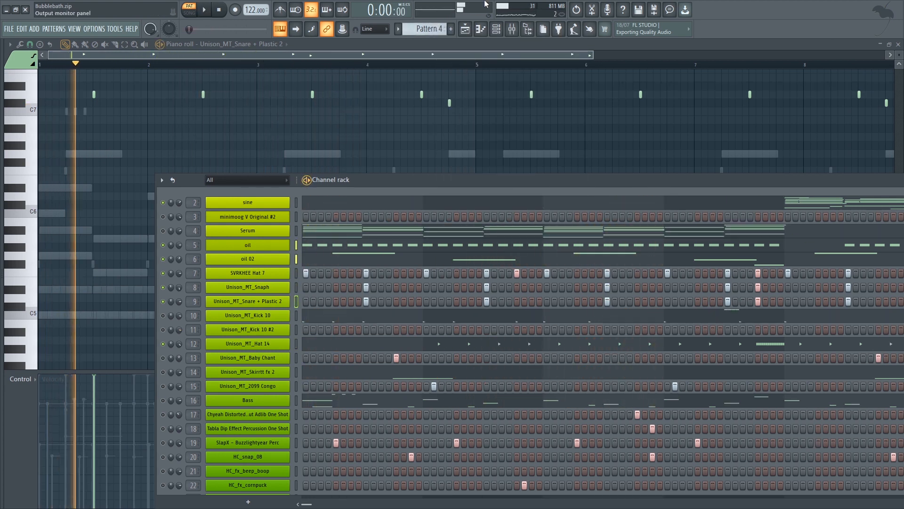
{"action": "key", "text": "space"}
{"action": "left_click", "coordinate": [417, 33]}
{"action": "left_click", "coordinate": [424, 46]}
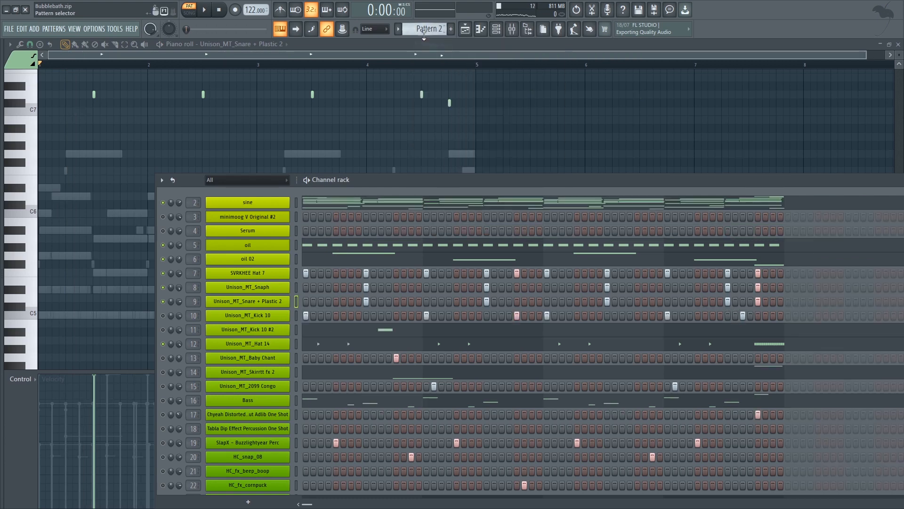
{"action": "scroll", "coordinate": [424, 29], "scroll_direction": "up", "scroll_amount": 1}
Step: Play Pattern 1 with the Unison_MT_Hat 14 channel enabled, and stop playback
{"action": "key", "text": "space"}
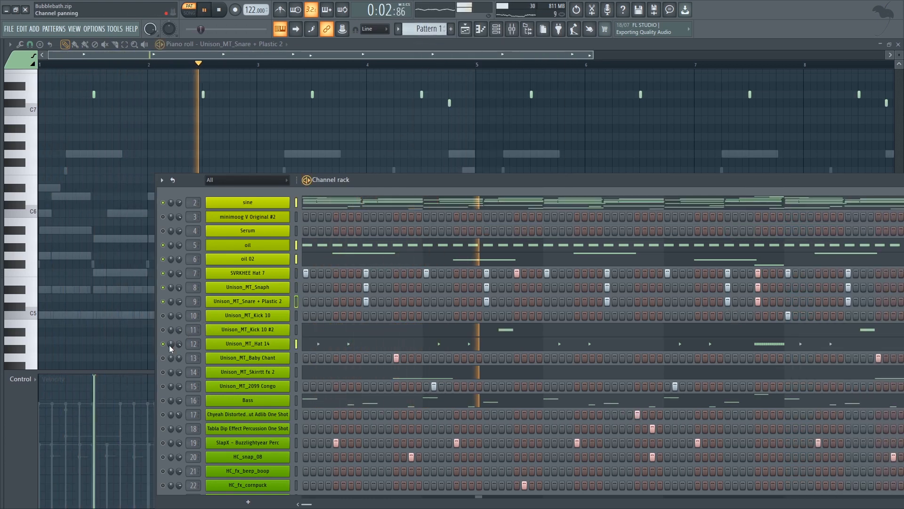
{"action": "key", "text": "space"}
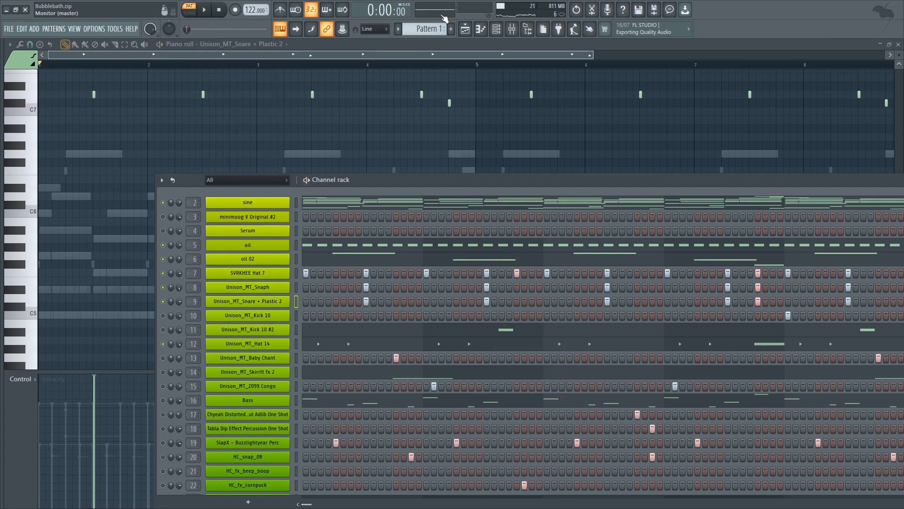
{"action": "right_click", "coordinate": [431, 31]}
{"action": "left_click", "coordinate": [386, 201]}
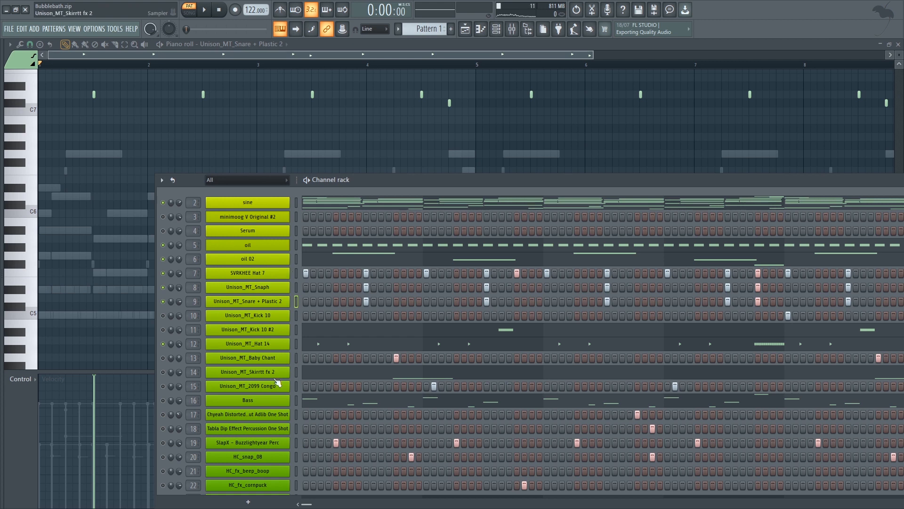
Step: Play Pattern 1 with the Unison_MT_Skirrtt fx 2 channel enabled and examine its notes in the piano roll, returning to the channel rack
{"action": "key", "text": "space"}
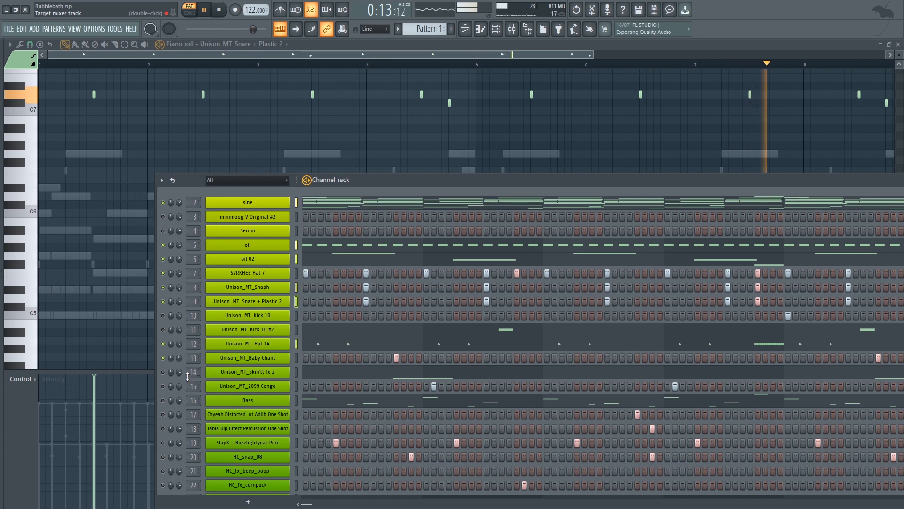
{"action": "left_click", "coordinate": [164, 372]}
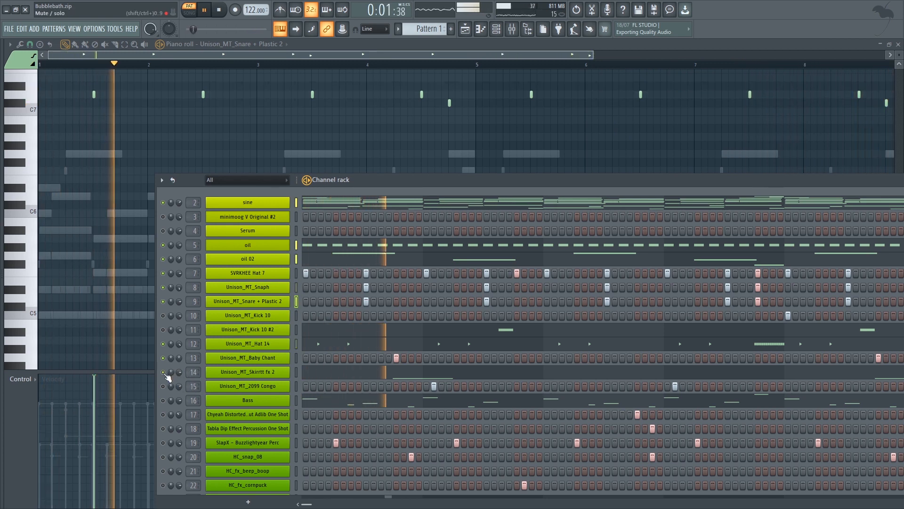
{"action": "left_click", "coordinate": [312, 379]}
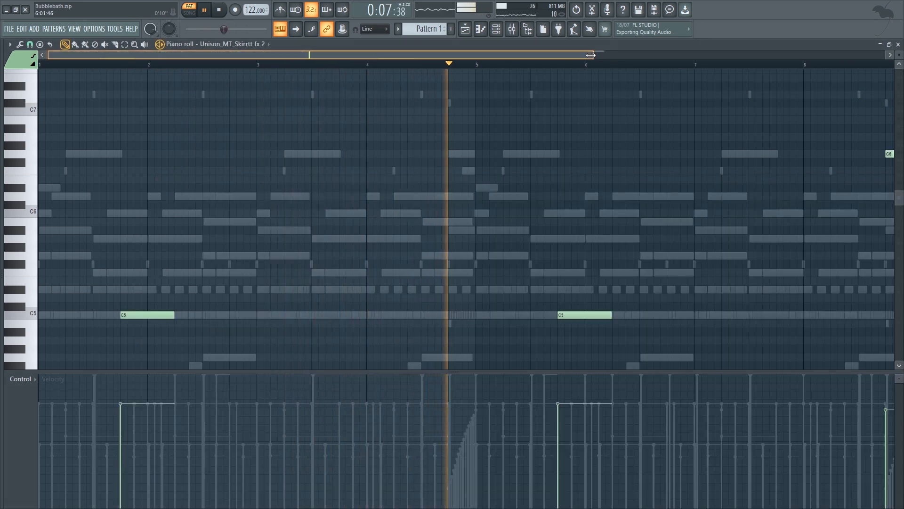
{"action": "left_click_drag", "start_coordinate": [591, 55], "coordinate": [609, 55]}
{"action": "left_click", "coordinate": [496, 28]}
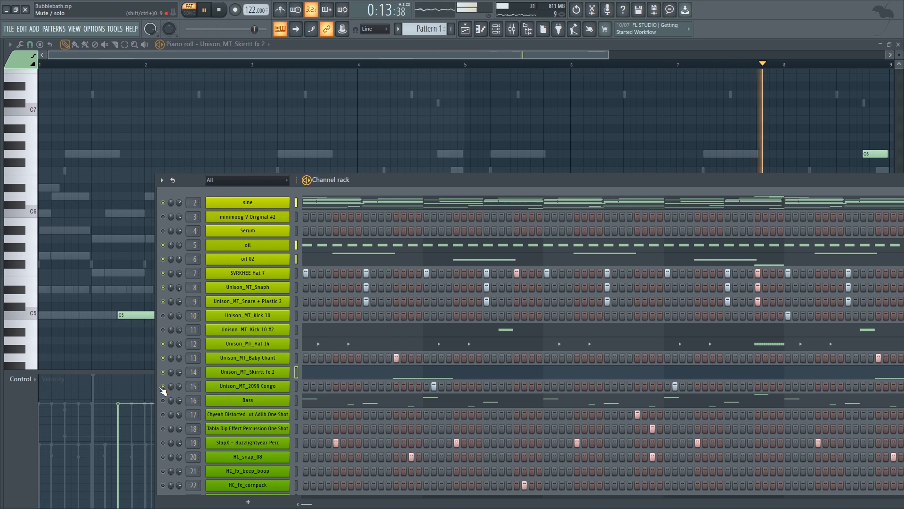
Step: Examine the Unison_MT_2099 Congo channel's notes in the piano roll during playback, returning to the channel rack
{"action": "right_click", "coordinate": [278, 390]}
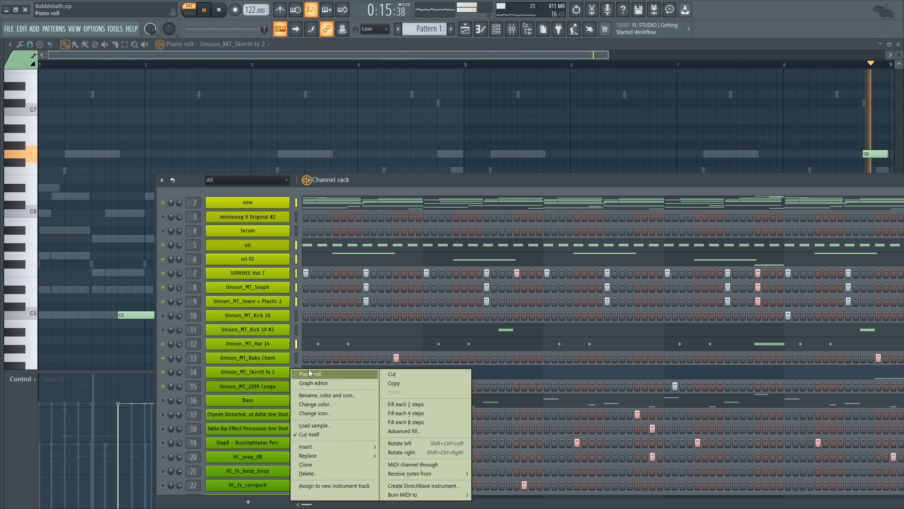
{"action": "left_click", "coordinate": [330, 374]}
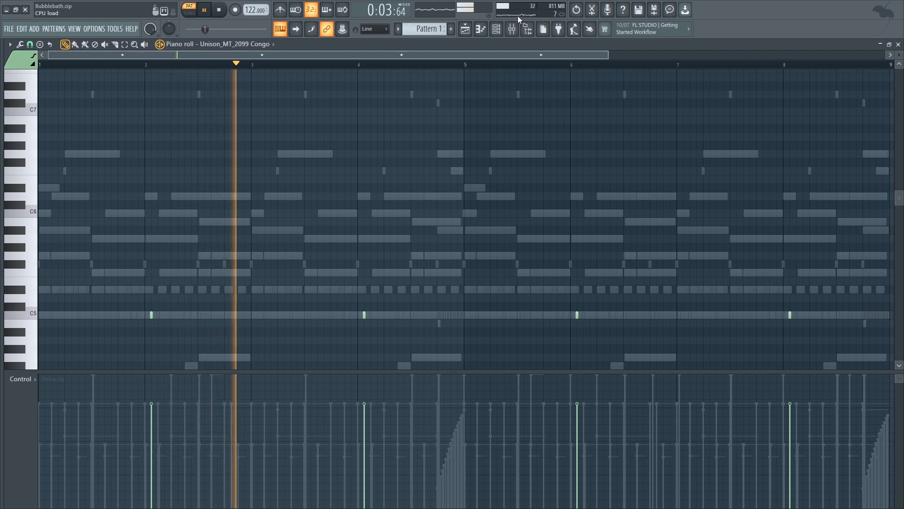
{"action": "left_click", "coordinate": [500, 30]}
{"action": "left_click", "coordinate": [501, 32]}
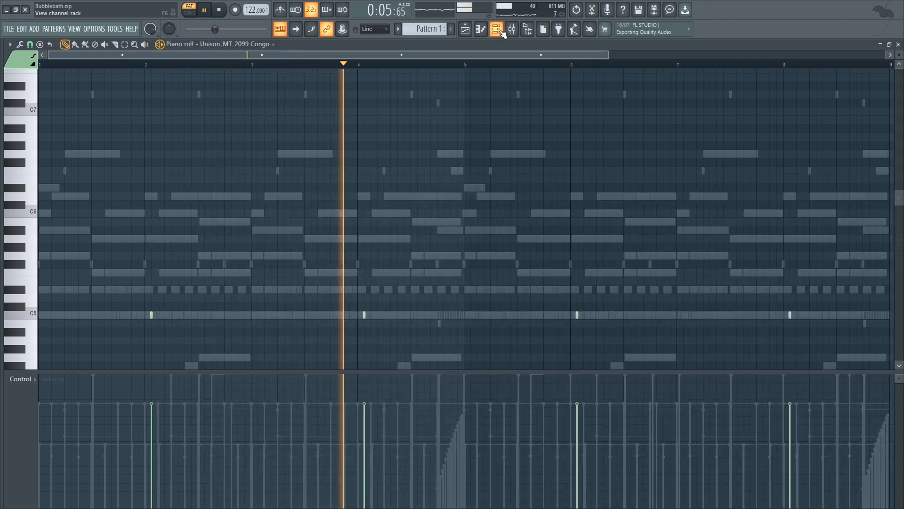
{"action": "left_click", "coordinate": [496, 30]}
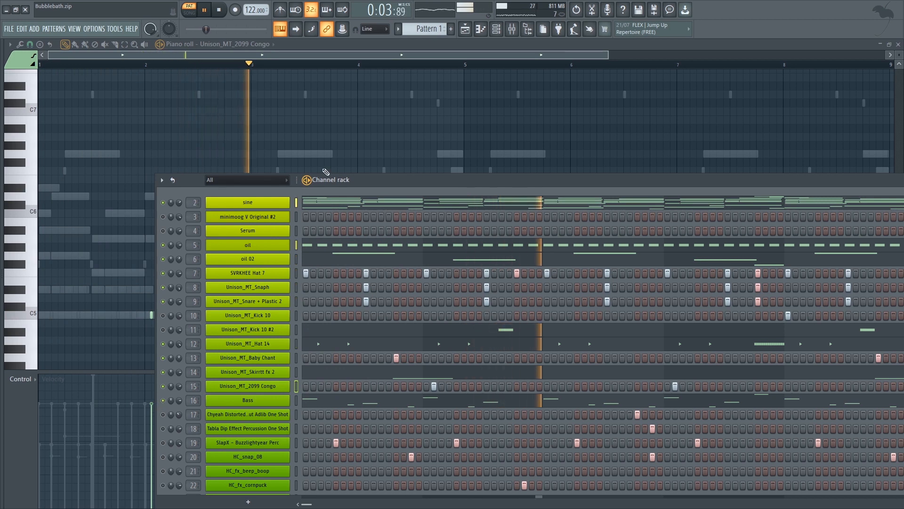
Step: Inspect the RBass effect on the Unison_MT_808 Low mixer track, close the plugin, and return to the channel rack
{"action": "left_click", "coordinate": [512, 29]}
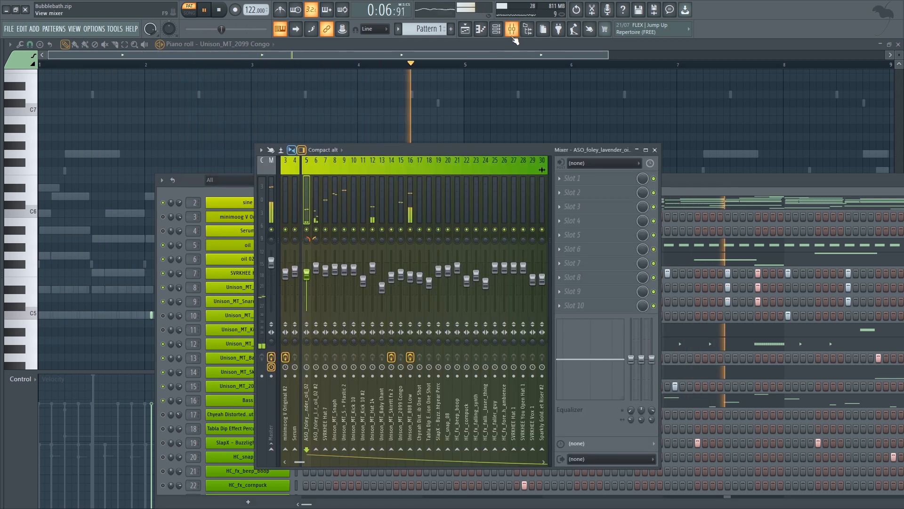
{"action": "left_click", "coordinate": [411, 185]}
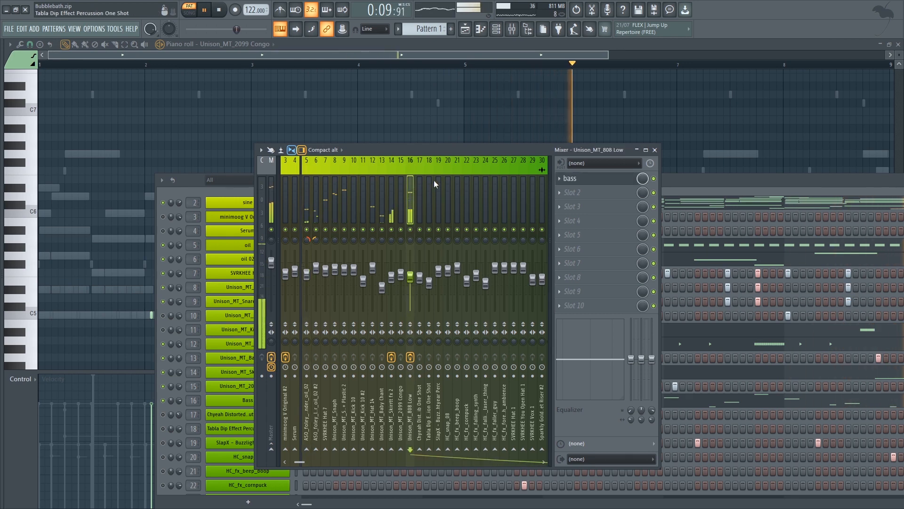
{"action": "left_click", "coordinate": [601, 179]}
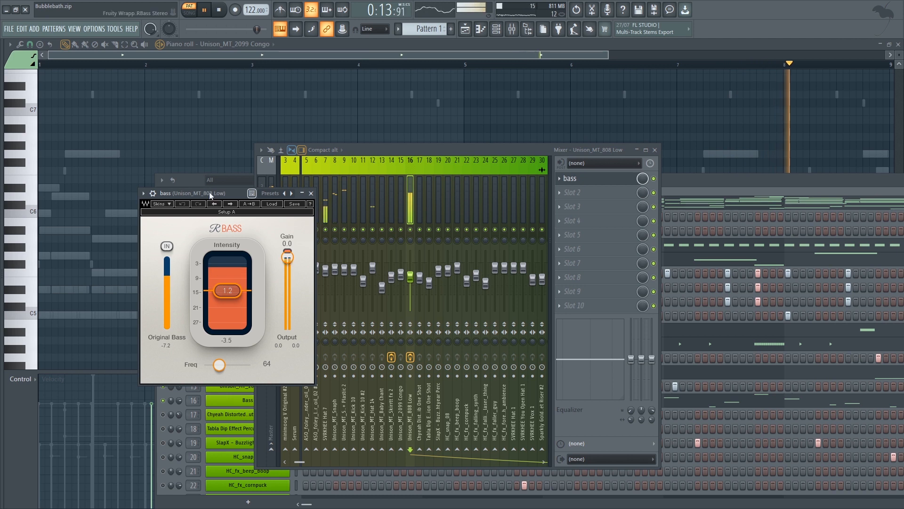
{"action": "left_click_drag", "start_coordinate": [209, 191], "coordinate": [221, 203]}
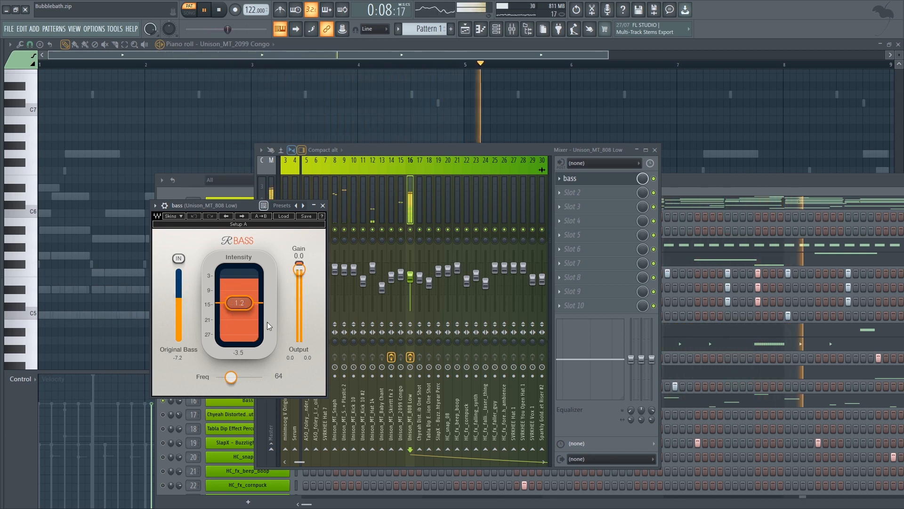
{"action": "left_click", "coordinate": [323, 206]}
{"action": "left_click", "coordinate": [184, 185]}
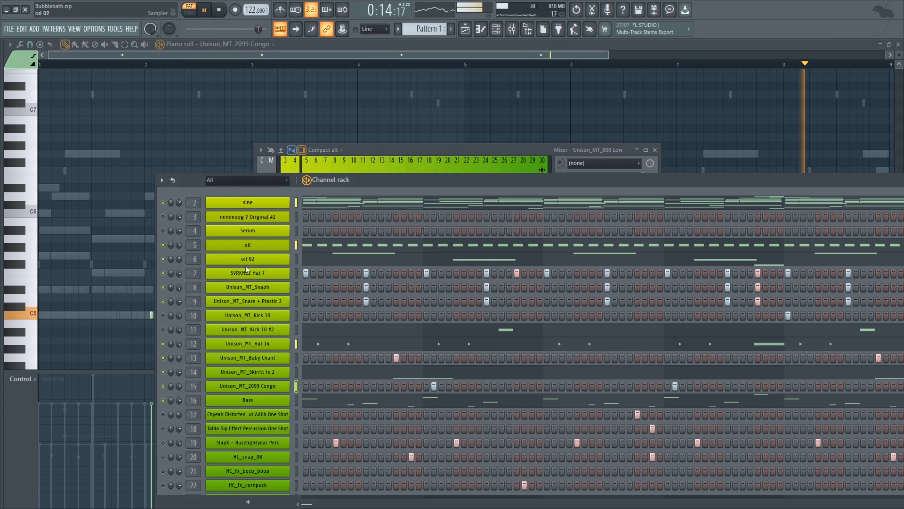
Step: Stop playback, inspect the SlapX - Buzzlightyear Perc channel's sample settings, and play Pattern 1 again from the channel rack
{"action": "scroll", "coordinate": [291, 282], "scroll_direction": "down", "scroll_amount": 6}
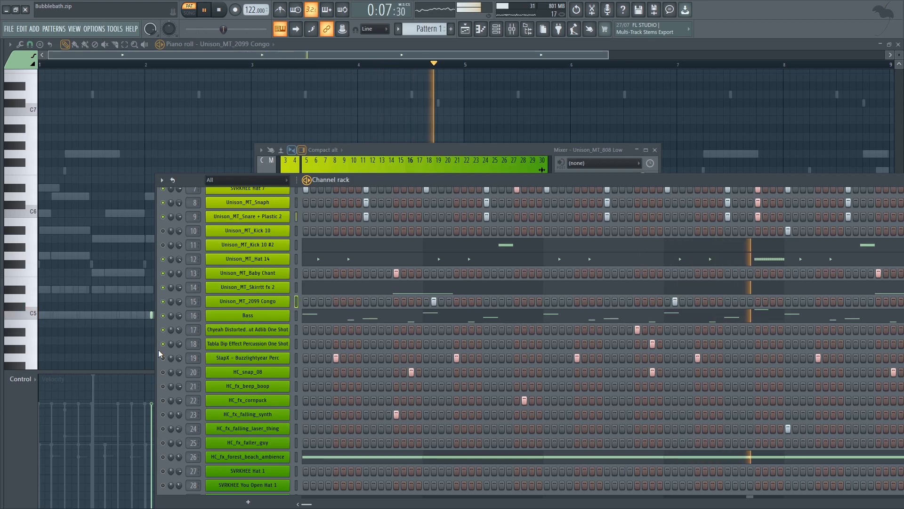
{"action": "key", "text": "space"}
{"action": "left_click", "coordinate": [216, 361]}
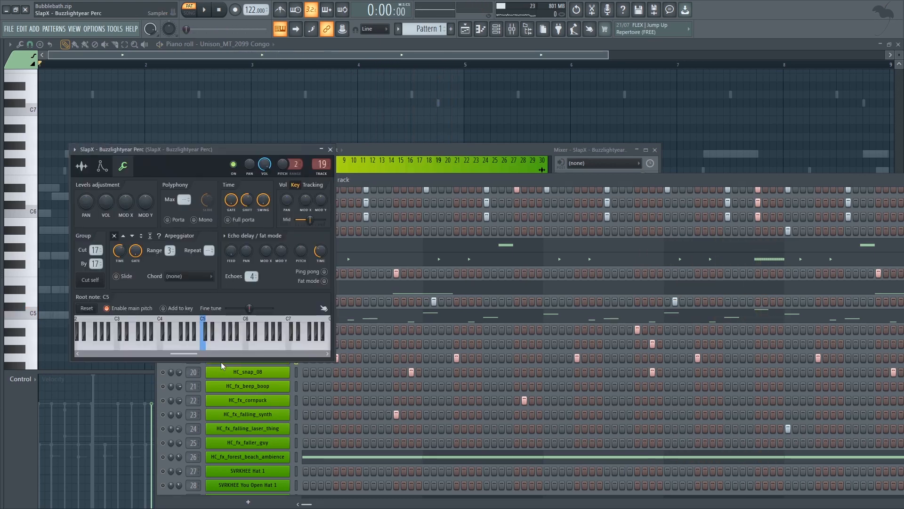
{"action": "left_click", "coordinate": [83, 166]}
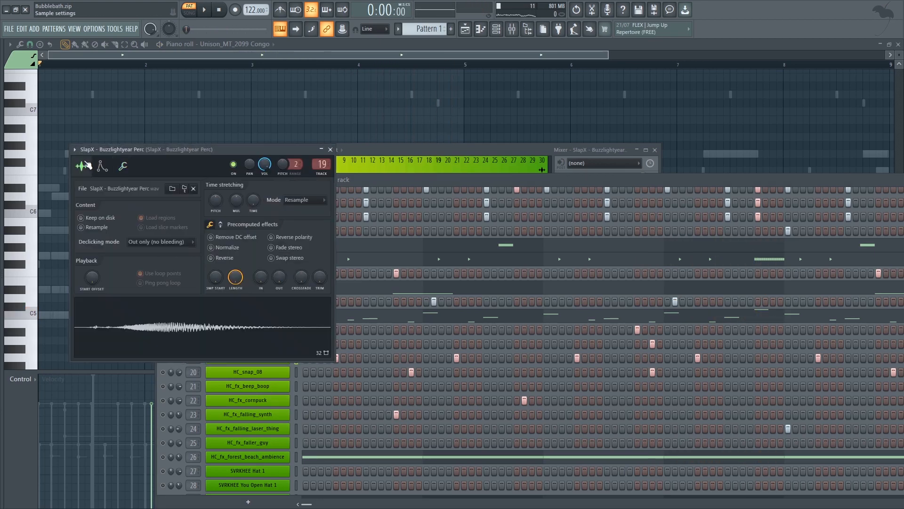
{"action": "left_click", "coordinate": [609, 179]}
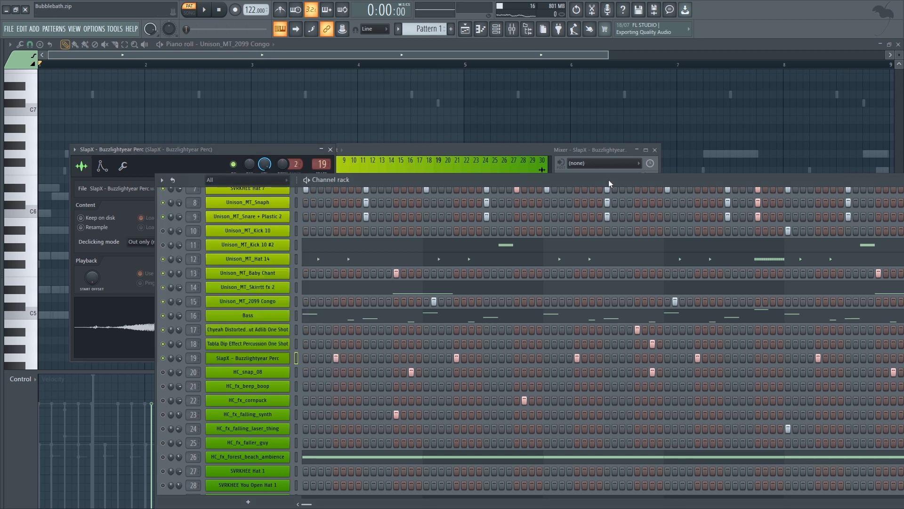
{"action": "key", "text": "space"}
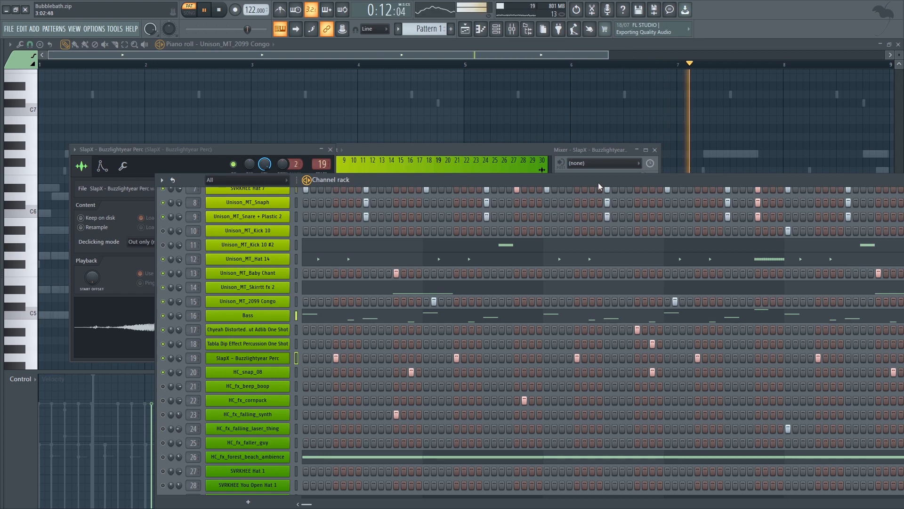
{"action": "left_click_drag", "start_coordinate": [598, 182], "coordinate": [515, 162]}
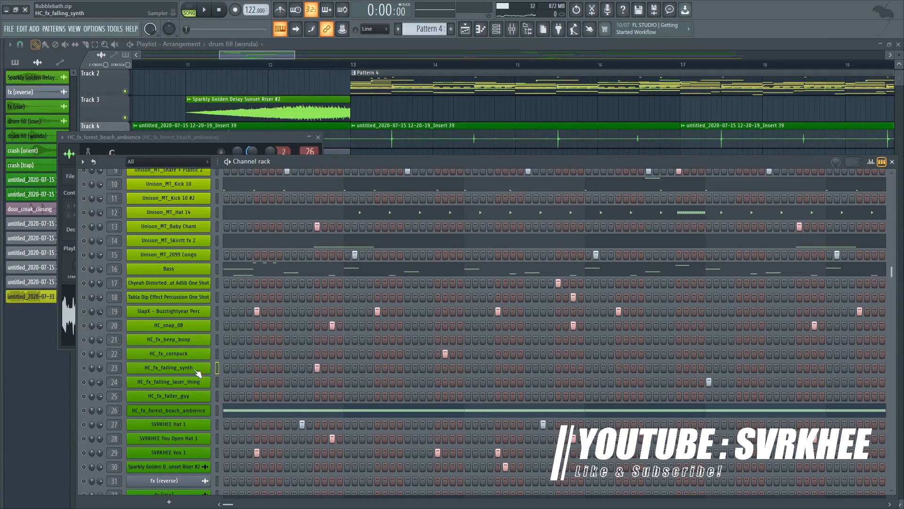
Step: Inspect the sample settings of the HC_fx_falling_synth and HC_fx_falling_laser_thing channels, returning to the channel rack
{"action": "left_click", "coordinate": [196, 374]}
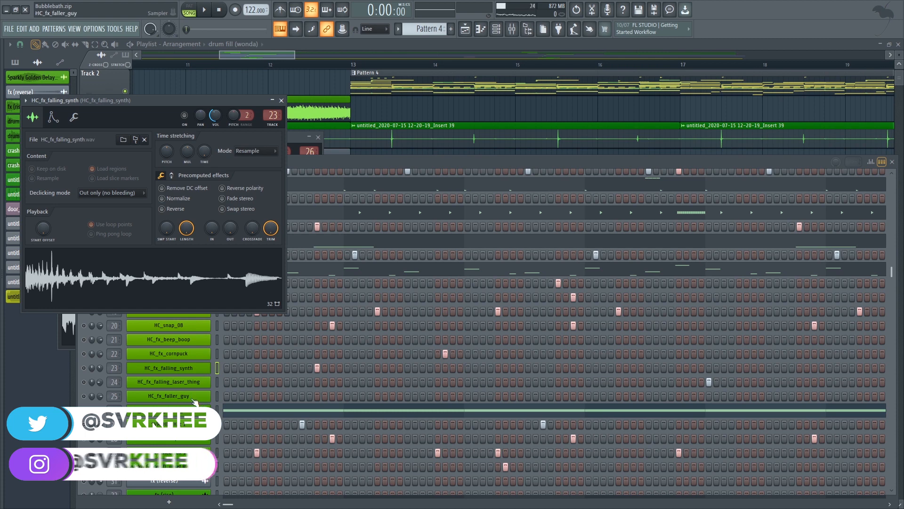
{"action": "left_click", "coordinate": [189, 382]}
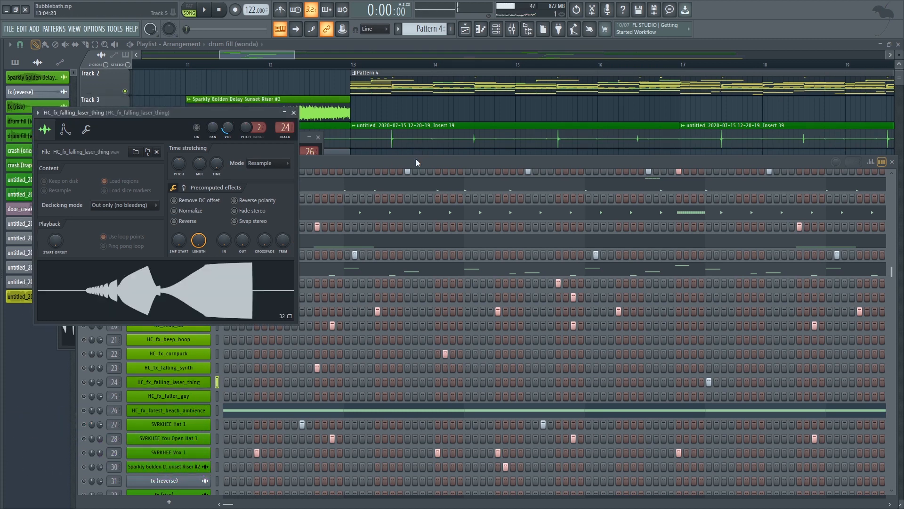
{"action": "left_click", "coordinate": [408, 165]}
Step: Inspect the sample settings and waveforms of the HC_fx_faller_guy and HC_fx_forest_beach_ambience channels
{"action": "scroll", "coordinate": [239, 397], "scroll_direction": "down", "scroll_amount": 3}
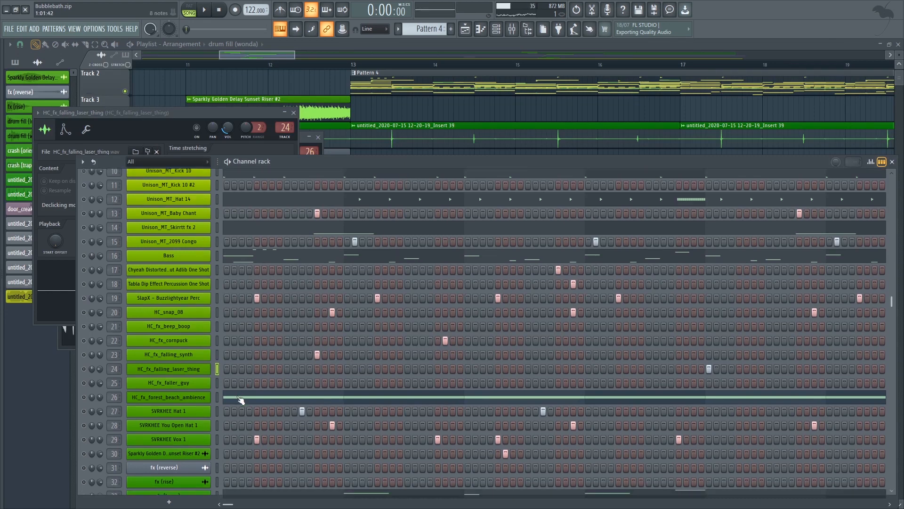
{"action": "left_click", "coordinate": [185, 357]}
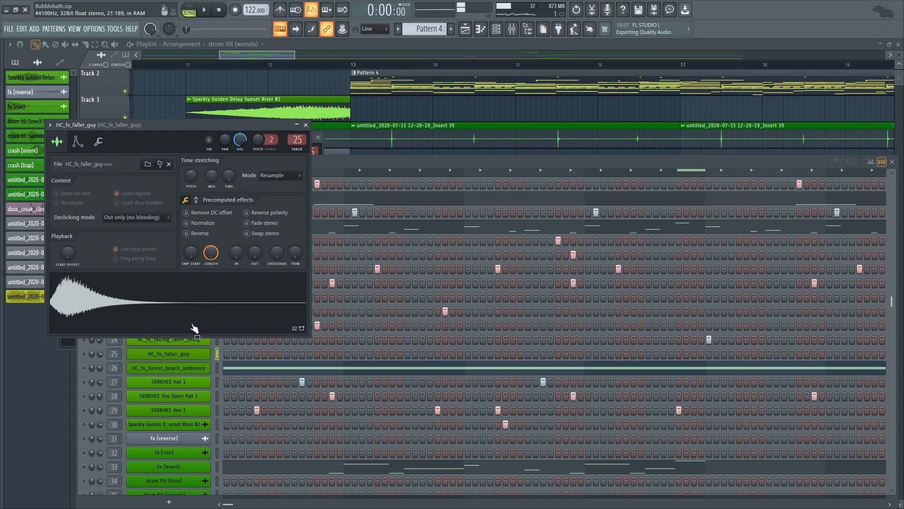
{"action": "left_click", "coordinate": [212, 365]}
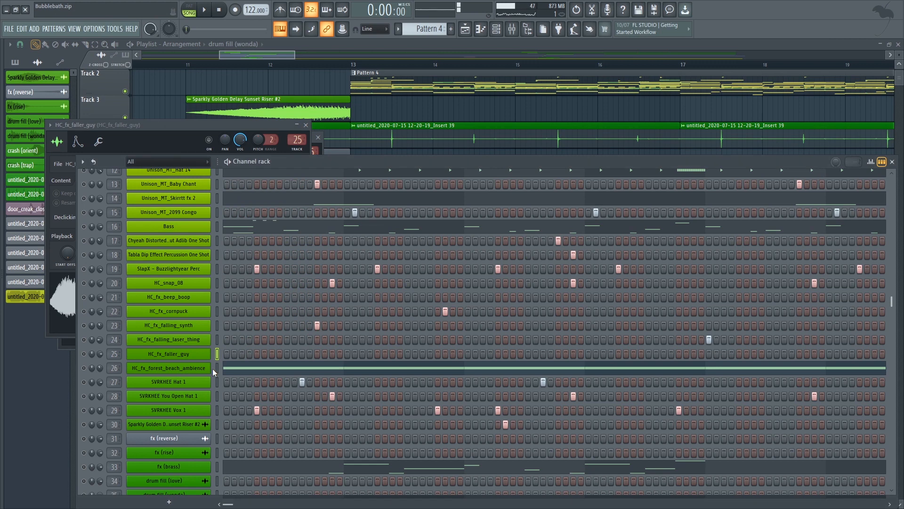
{"action": "left_click", "coordinate": [201, 372]}
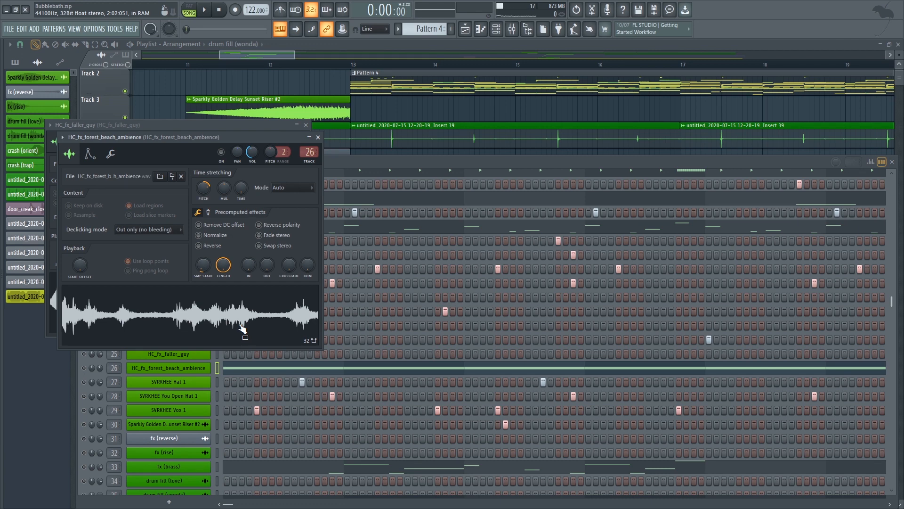
Step: Inspect the sampler settings of the SVRKHEE Hat 1 and SVRKHEE You Open Hat 1 channels, returning to the channel rack
{"action": "left_click", "coordinate": [208, 382]}
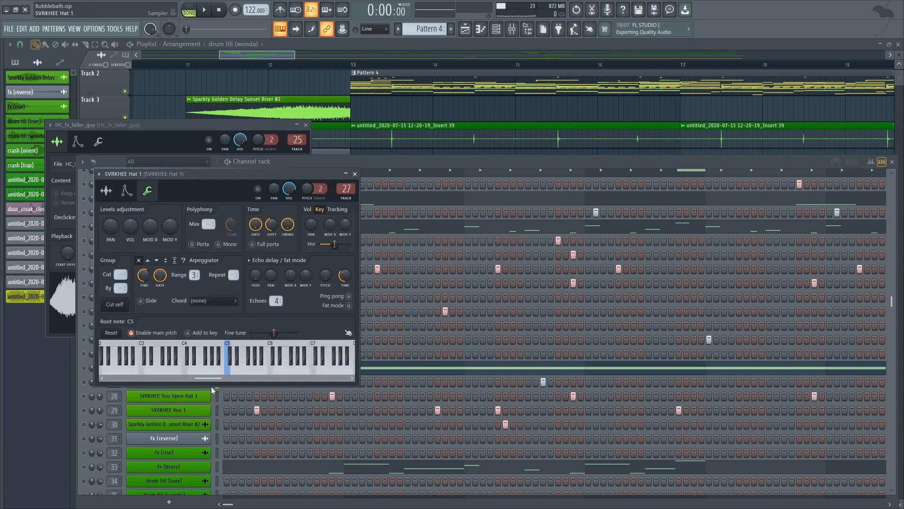
{"action": "left_click", "coordinate": [220, 397]}
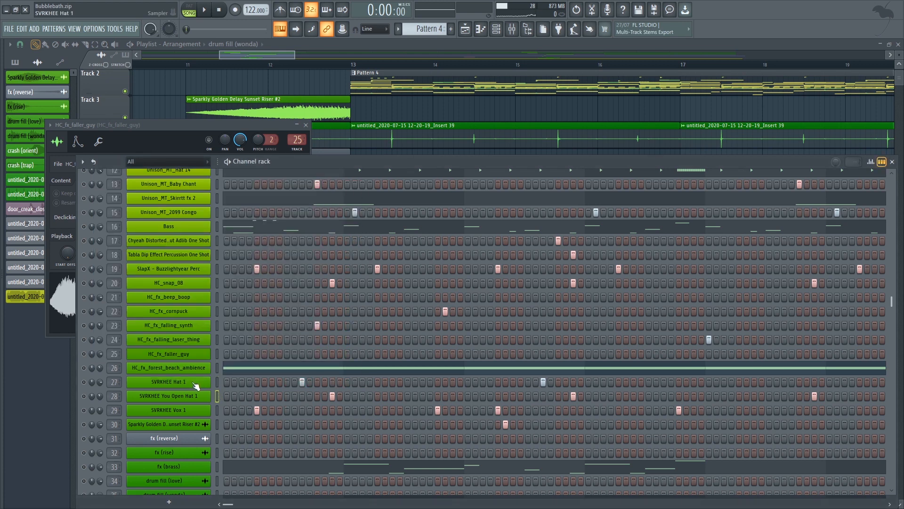
{"action": "left_click", "coordinate": [196, 383]}
{"action": "left_click", "coordinate": [219, 398]}
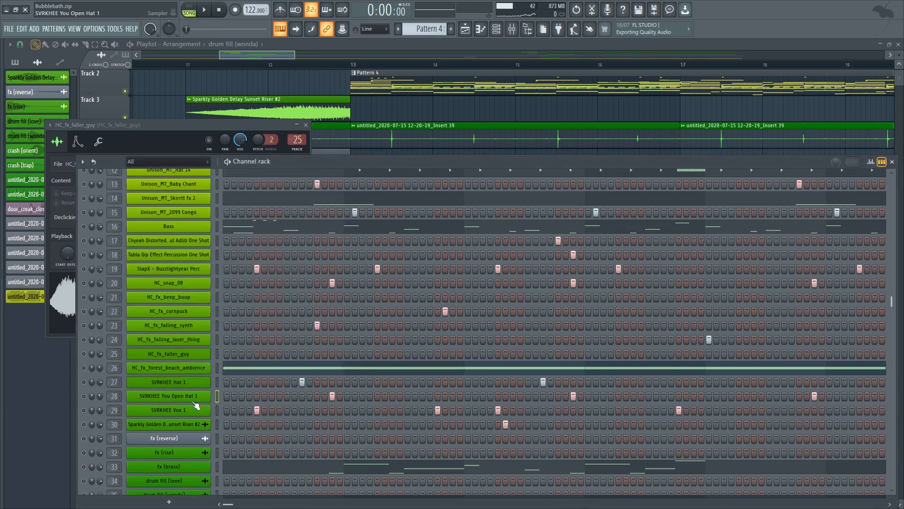
{"action": "left_click", "coordinate": [193, 398]}
{"action": "left_click", "coordinate": [217, 401]}
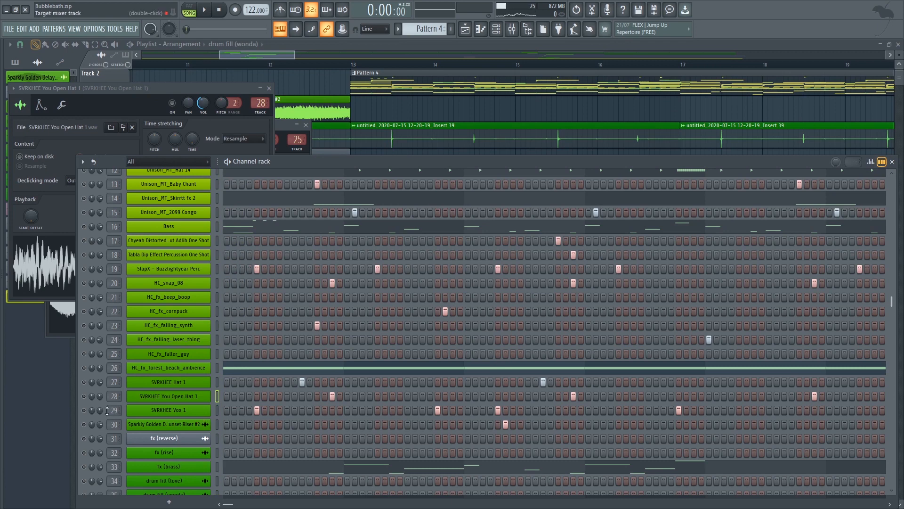
Step: Solo the SVRKHEE Vox 1 channel and inspect its sample settings, leaving only that channel selected in the channel rack
{"action": "right_click", "coordinate": [86, 411]}
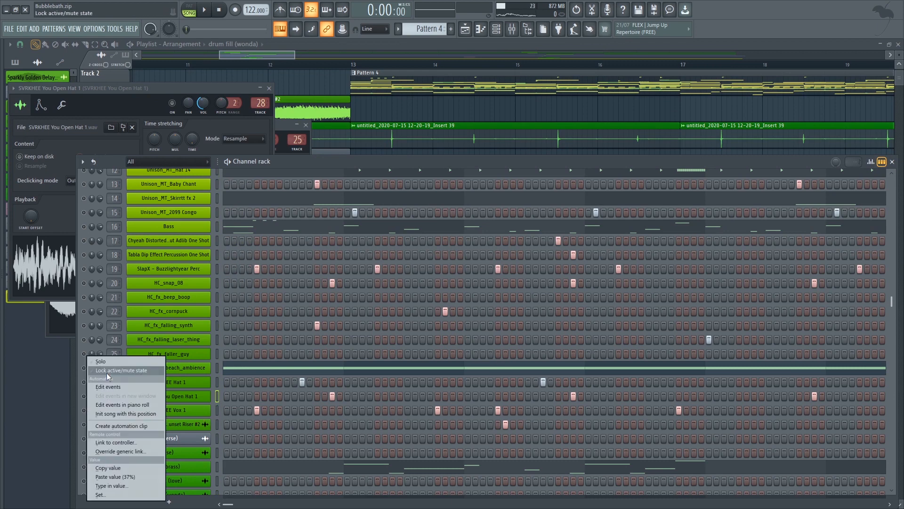
{"action": "left_click", "coordinate": [106, 362]}
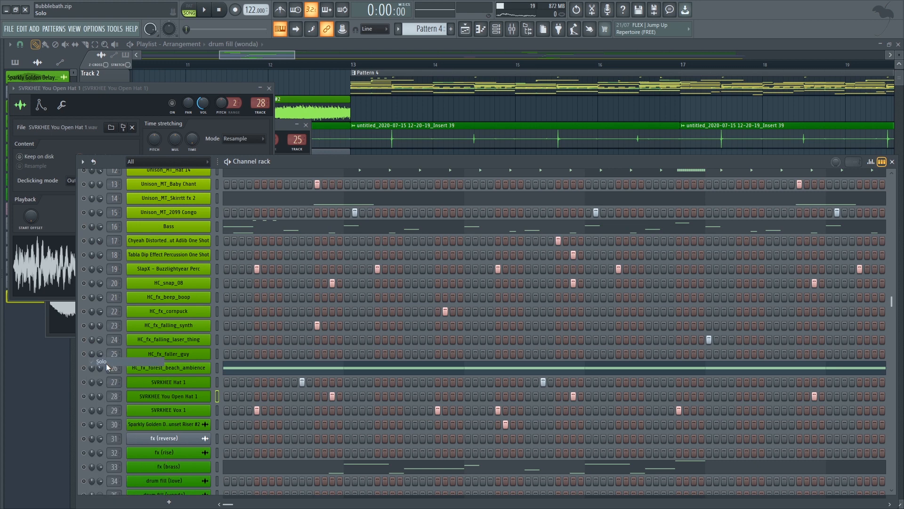
{"action": "left_click", "coordinate": [155, 410]}
{"action": "left_click", "coordinate": [214, 414]}
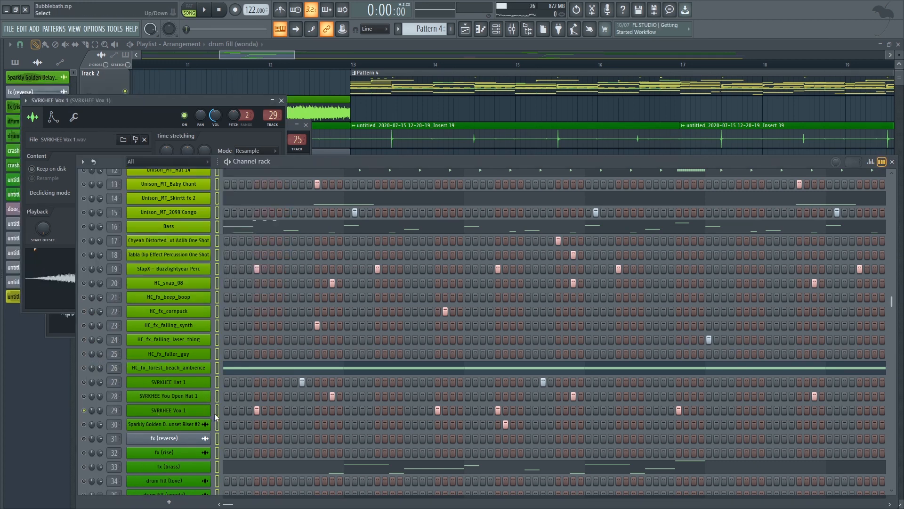
{"action": "left_click", "coordinate": [215, 415]}
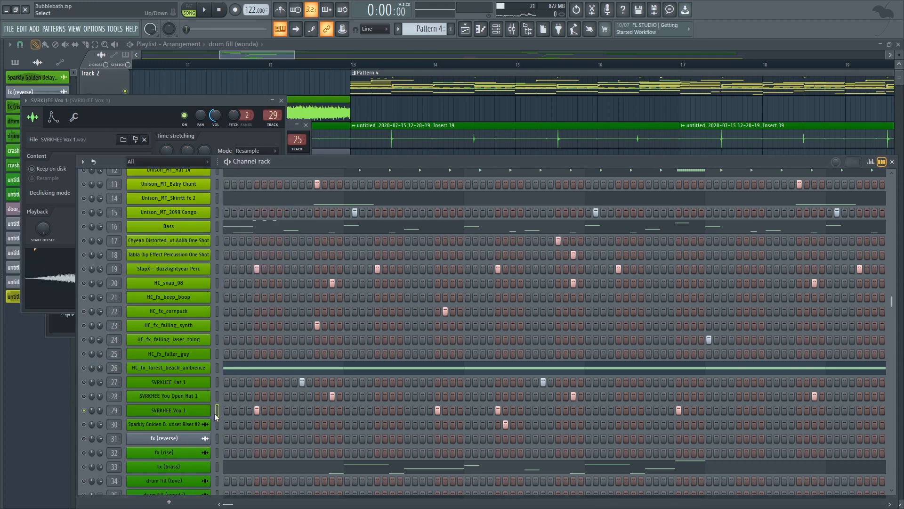
Step: Inspect the Sparkly Golden Delay Sunset Riser #2 channel's sample settings and return to the channel rack
{"action": "left_click", "coordinate": [182, 426]}
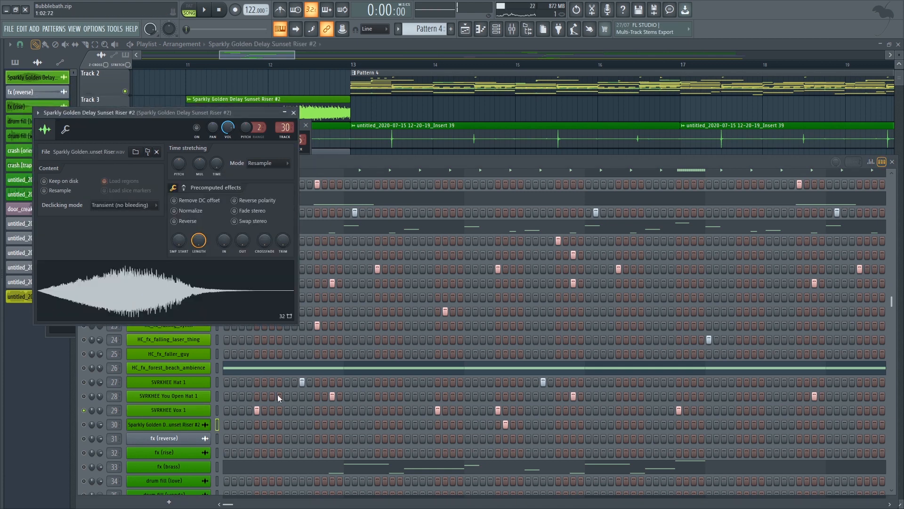
{"action": "left_click", "coordinate": [219, 425]}
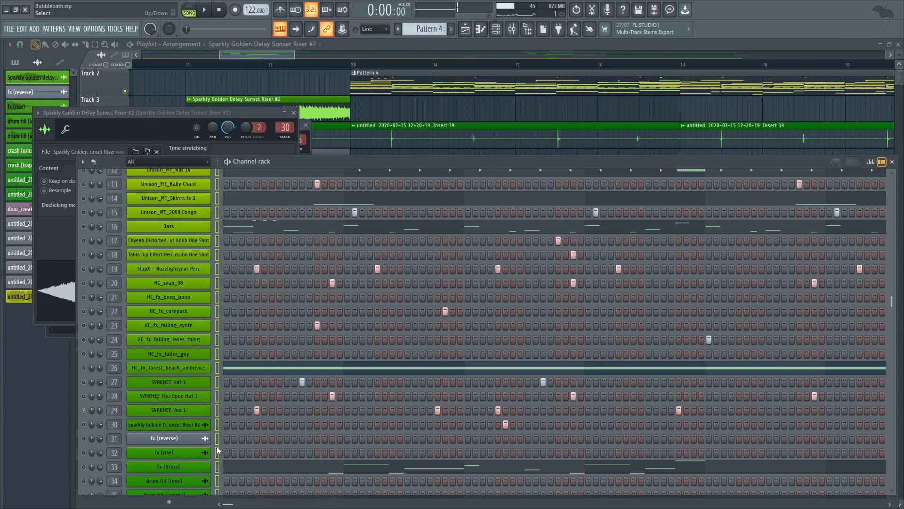
Step: Inspect the sample settings and waveform of the bed squeak channel
{"action": "scroll", "coordinate": [217, 446], "scroll_direction": "down", "scroll_amount": 1}
{"action": "scroll", "coordinate": [216, 448], "scroll_direction": "down", "scroll_amount": 5}
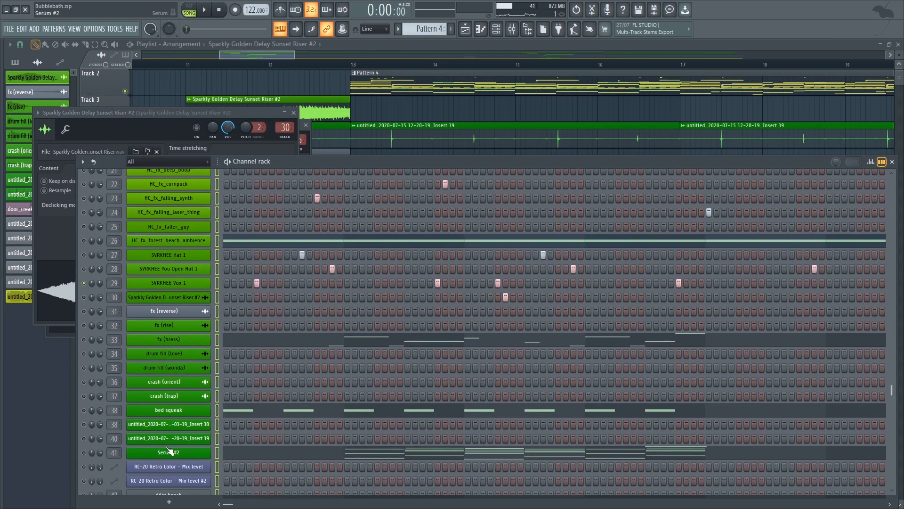
{"action": "left_click", "coordinate": [171, 408]}
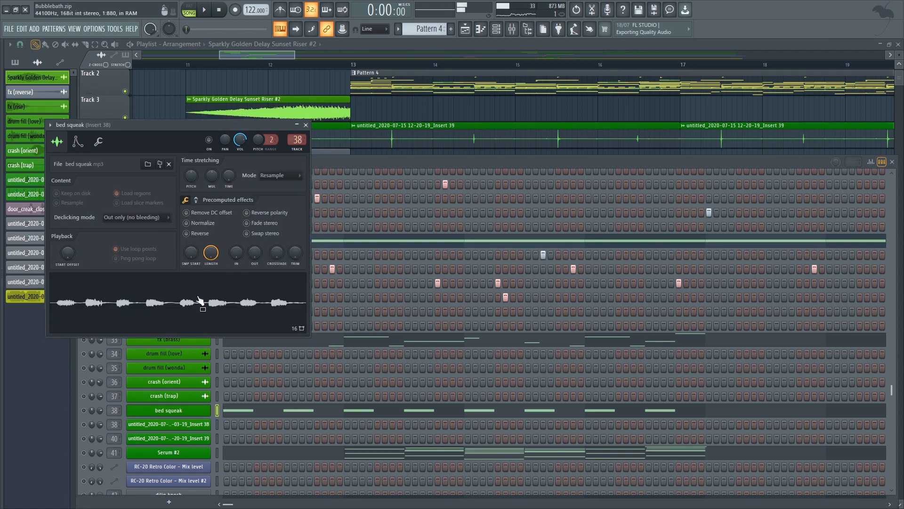
Step: Solo the Serum #2 channel and open its Xander Synth 3 patch, moving the synth window clear of the channel list
{"action": "left_click", "coordinate": [215, 451]}
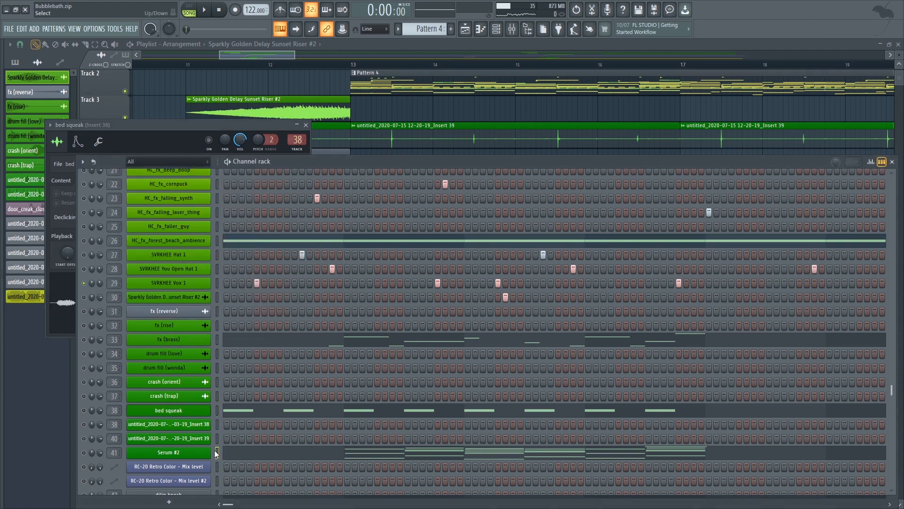
{"action": "right_click", "coordinate": [84, 454]}
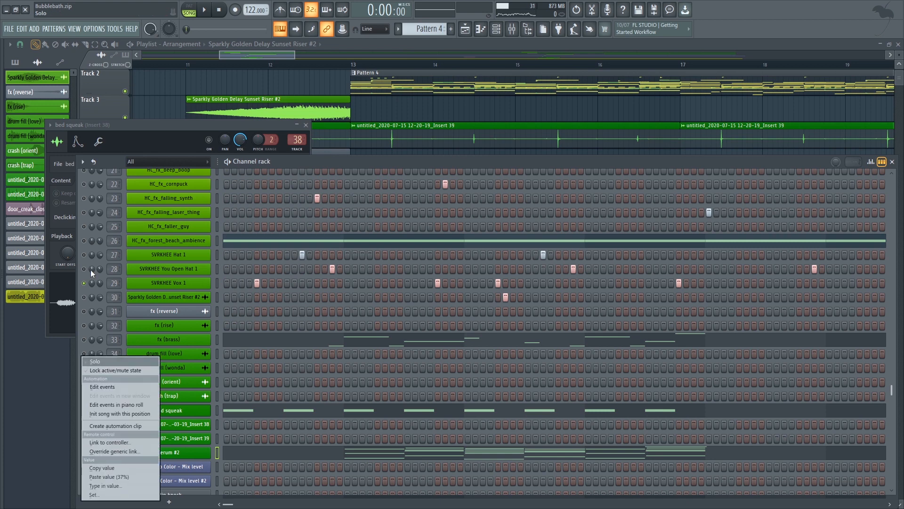
{"action": "left_click", "coordinate": [98, 362]}
{"action": "left_click", "coordinate": [163, 453]}
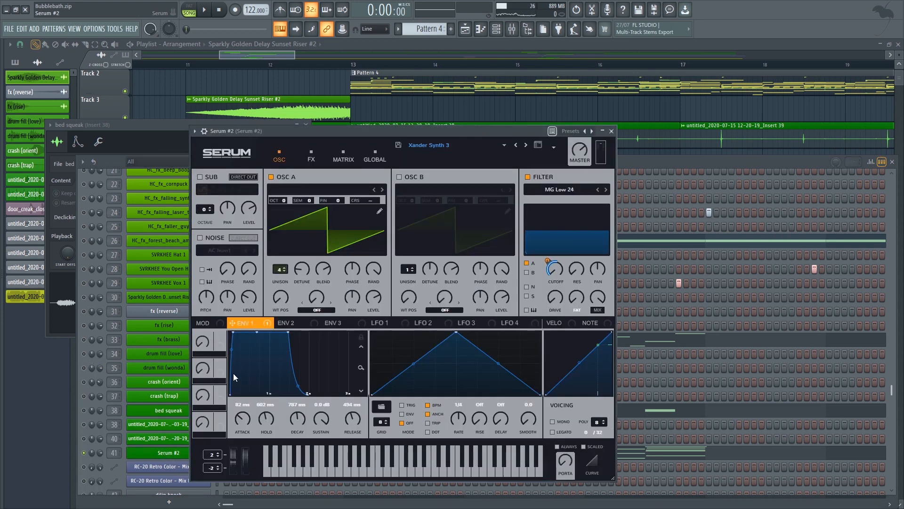
{"action": "left_click_drag", "start_coordinate": [317, 128], "coordinate": [439, 117]}
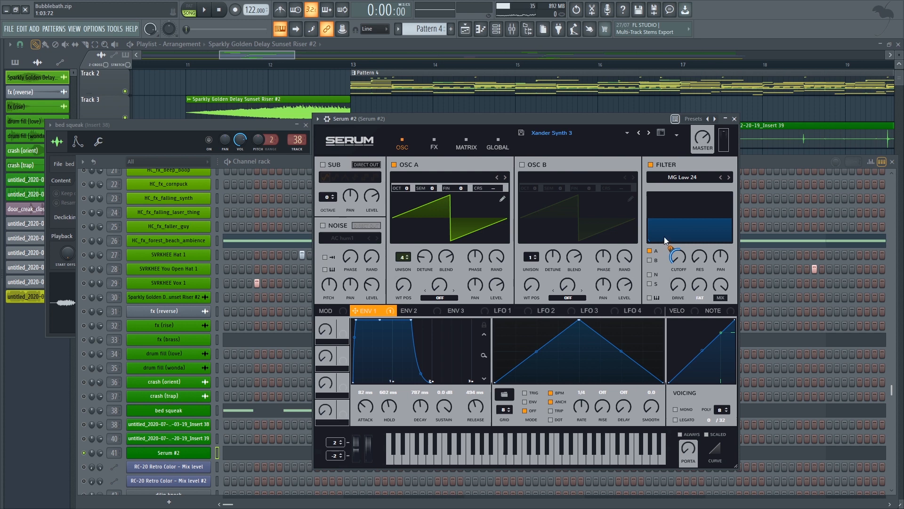
Step: Demonstrate the Serum #2 filter by toggling it and its oscillator A and B routing, restoring each switch
{"action": "left_click", "coordinate": [652, 165]}
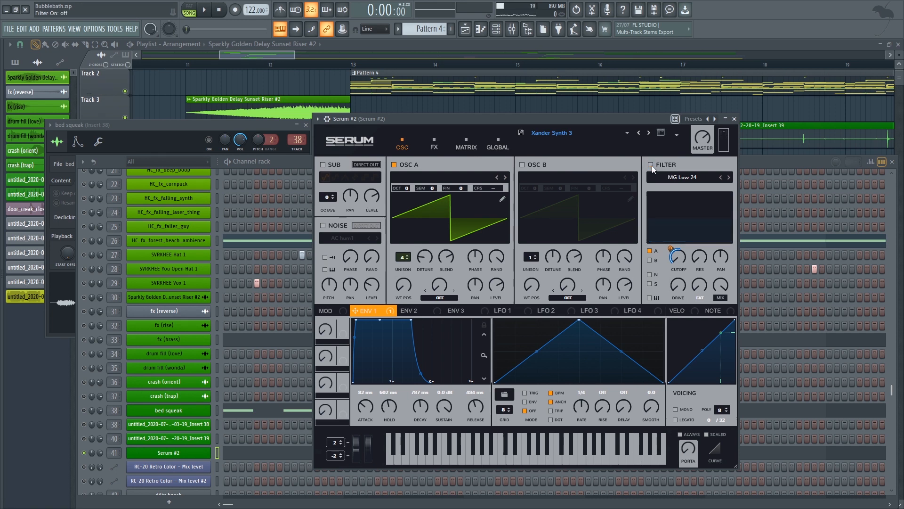
{"action": "left_click", "coordinate": [652, 165]}
{"action": "left_click", "coordinate": [651, 252]}
{"action": "left_click", "coordinate": [650, 251]}
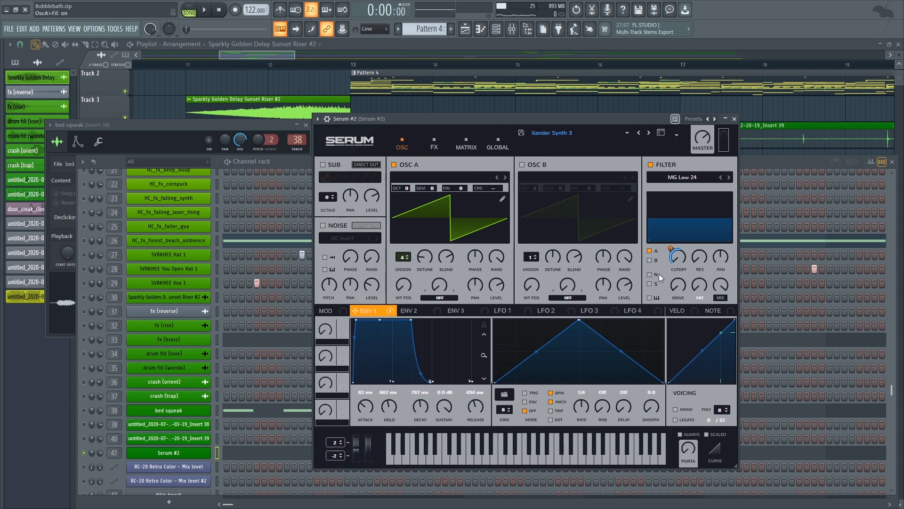
{"action": "left_click", "coordinate": [650, 259]}
{"action": "left_click", "coordinate": [650, 260]}
Step: Route Env 1 to the filter cutoff in Serum #2, and check the synth's effects section before returning to the oscillators
{"action": "left_click_drag", "start_coordinate": [432, 295], "coordinate": [667, 248]}
{"action": "left_click", "coordinate": [425, 150]}
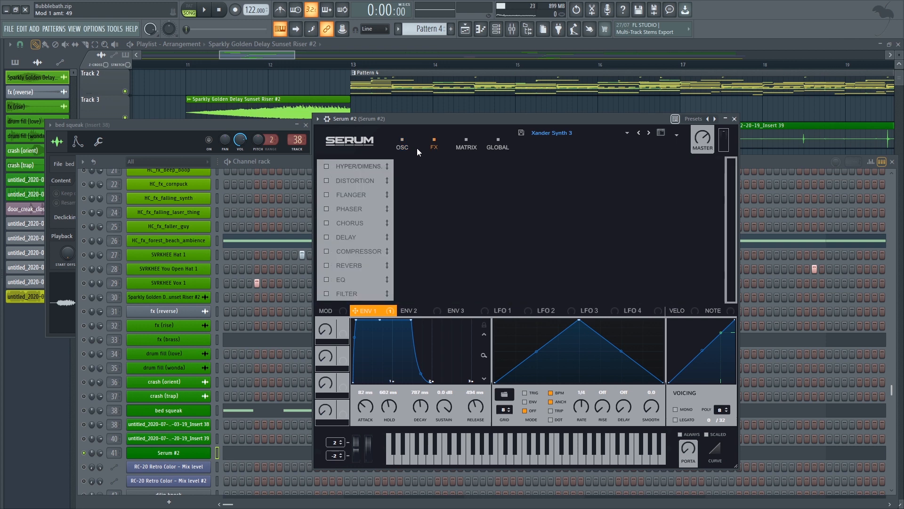
{"action": "left_click", "coordinate": [411, 148]}
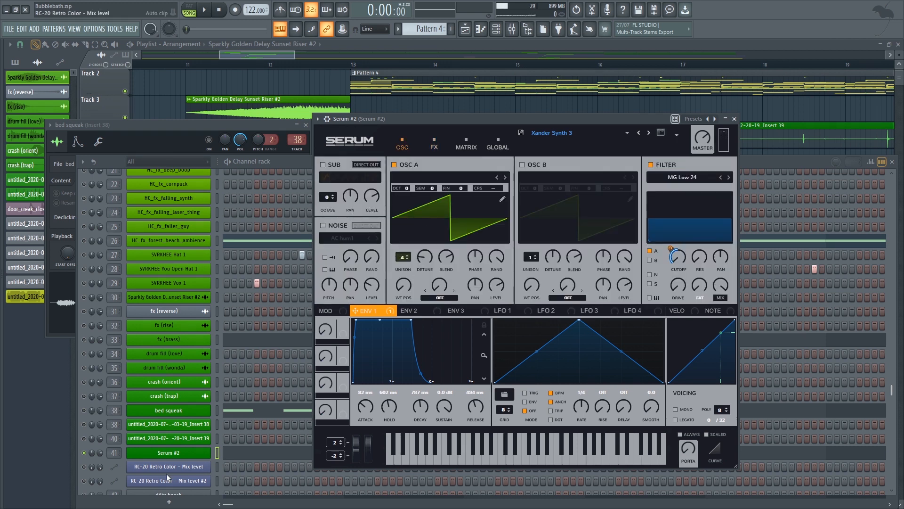
Step: Check the mixer effect slots of the Serum #2 track and return to the channel rack
{"action": "left_click", "coordinate": [216, 453]}
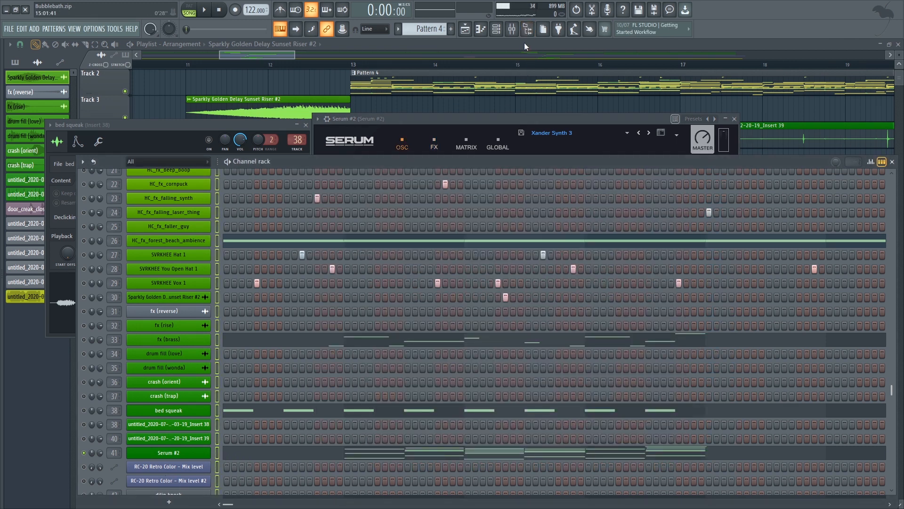
{"action": "left_click", "coordinate": [513, 33]}
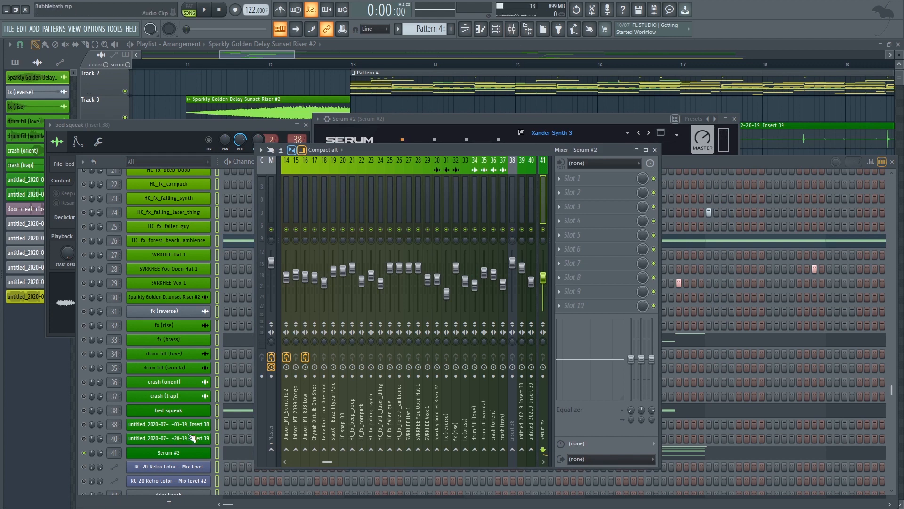
{"action": "left_click", "coordinate": [209, 416]}
Step: Solo the Serum channel on mixer track 4 and open its Xander Synth patch
{"action": "scroll", "coordinate": [209, 326], "scroll_direction": "up", "scroll_amount": 6}
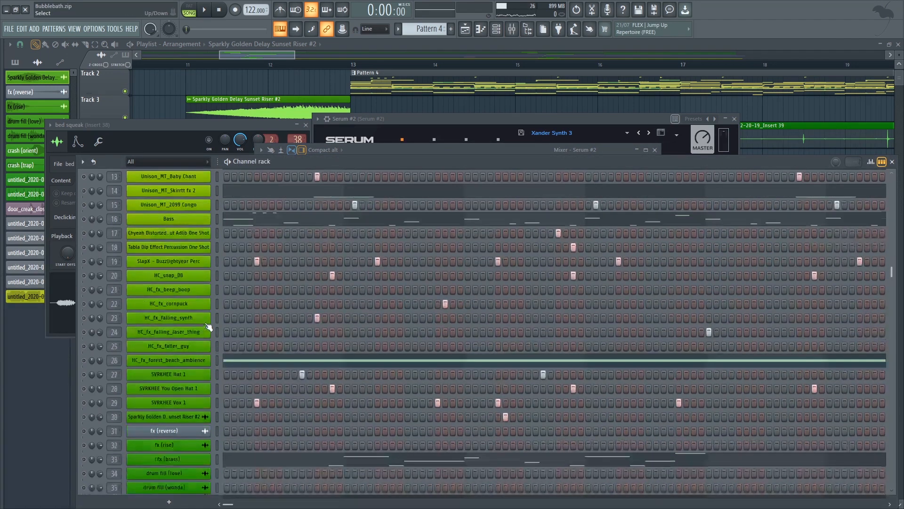
{"action": "scroll", "coordinate": [209, 326], "scroll_direction": "up", "scroll_amount": 3}
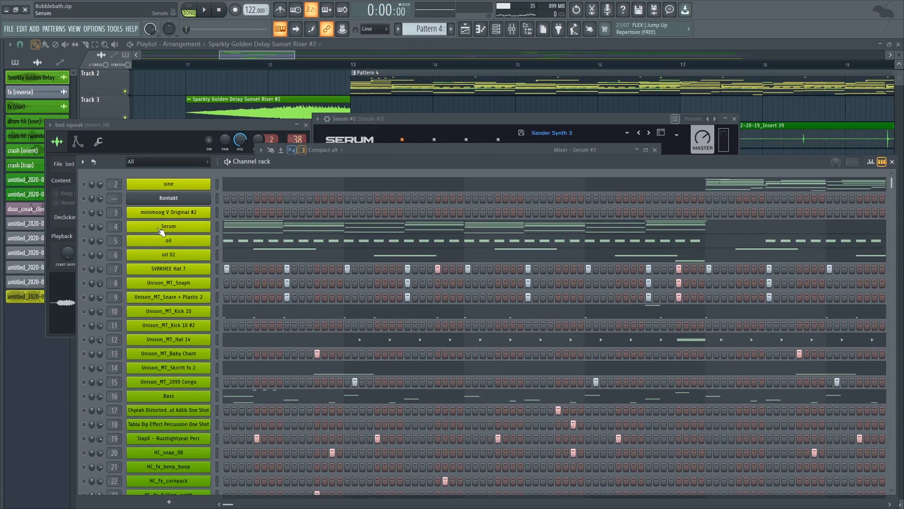
{"action": "right_click", "coordinate": [89, 233]}
{"action": "left_click", "coordinate": [170, 228]}
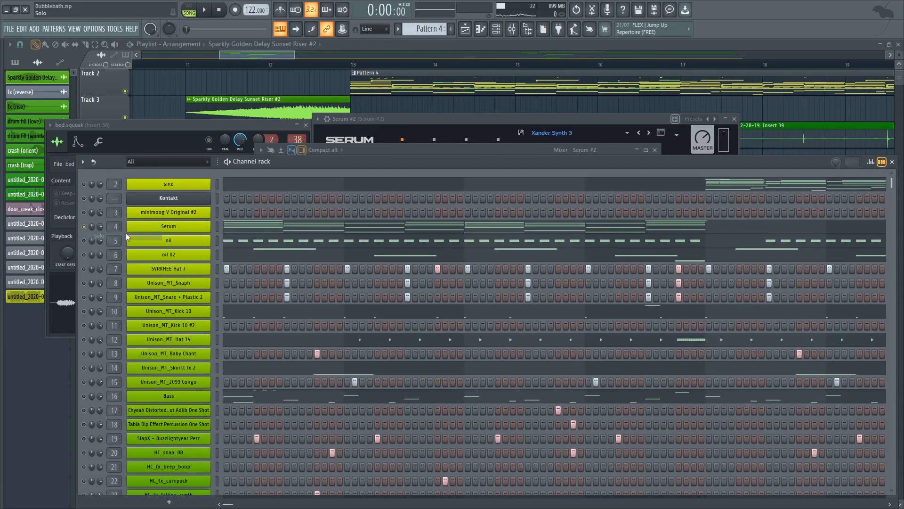
{"action": "left_click", "coordinate": [168, 229]}
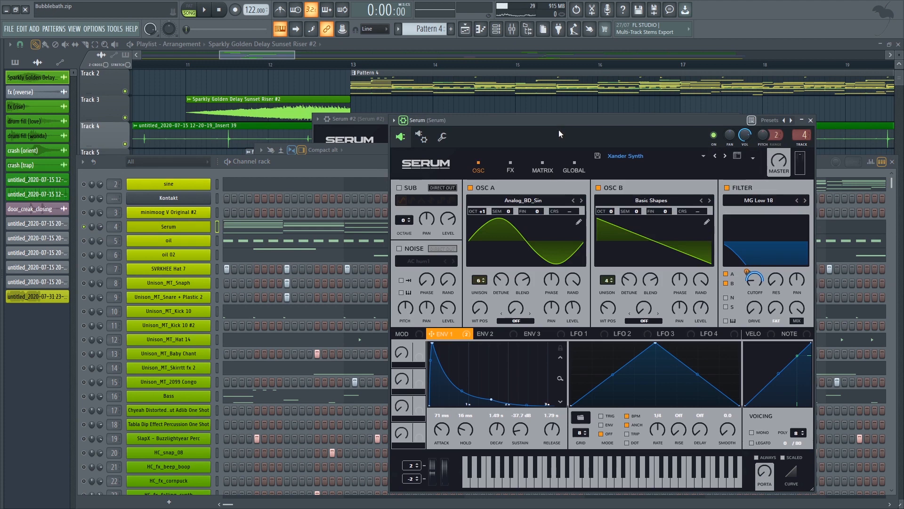
Step: Play test notes on the Xander Synth patch and hide the channel settings above the synth
{"action": "key", "text": "v"}
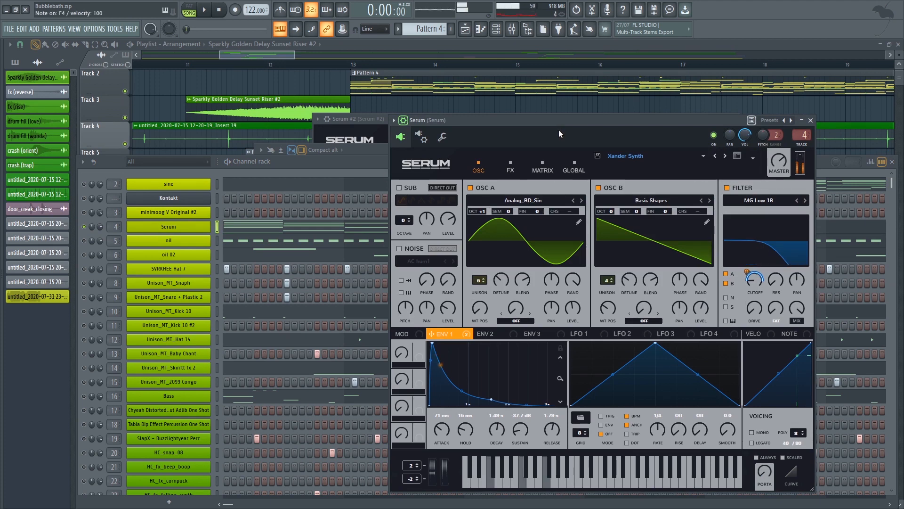
{"action": "key", "text": "t"}
{"action": "key", "text": "t"}
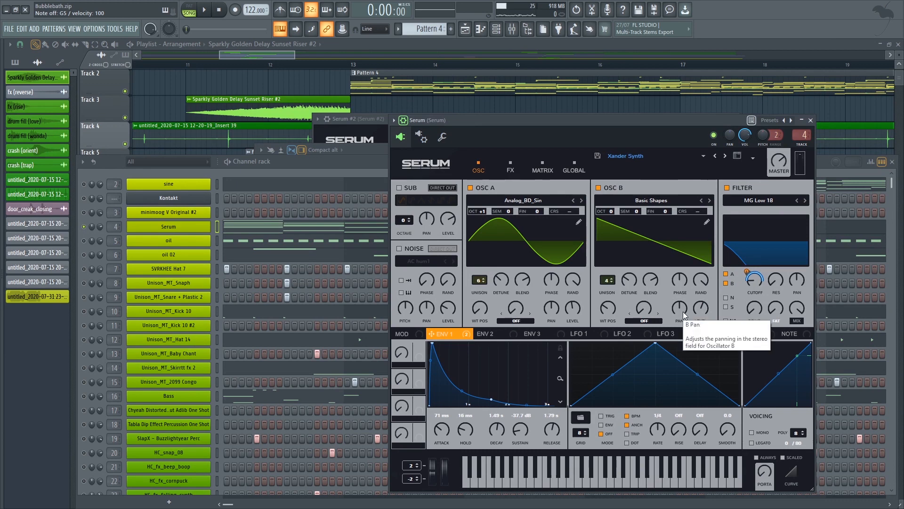
{"action": "left_click", "coordinate": [403, 121]}
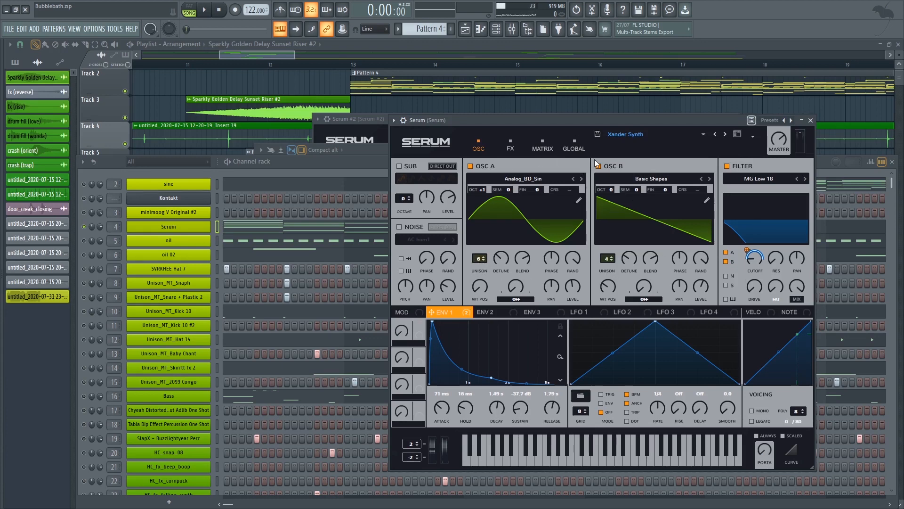
Step: Show the analog wavetables for oscillators A and B, choosing Basic Shapes for oscillator B at wavetable position 2
{"action": "left_click", "coordinate": [523, 179]}
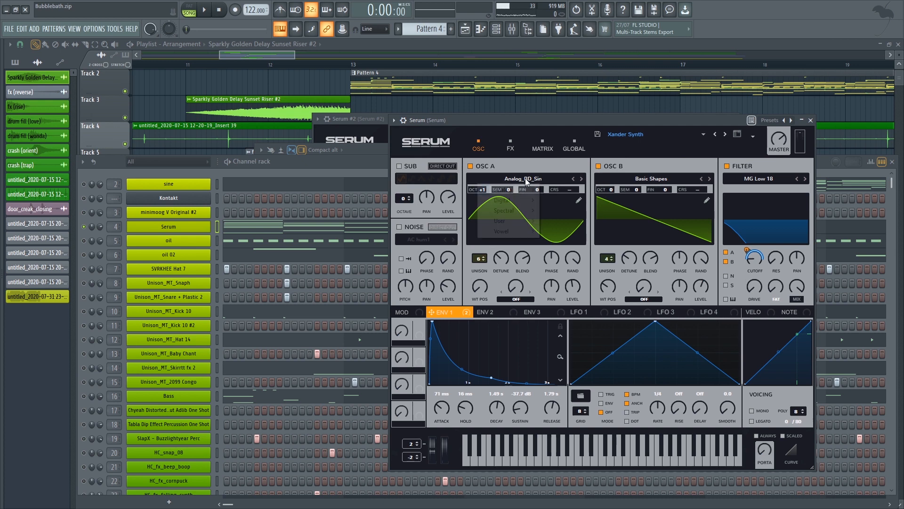
{"action": "mouse_move", "coordinate": [503, 190]}
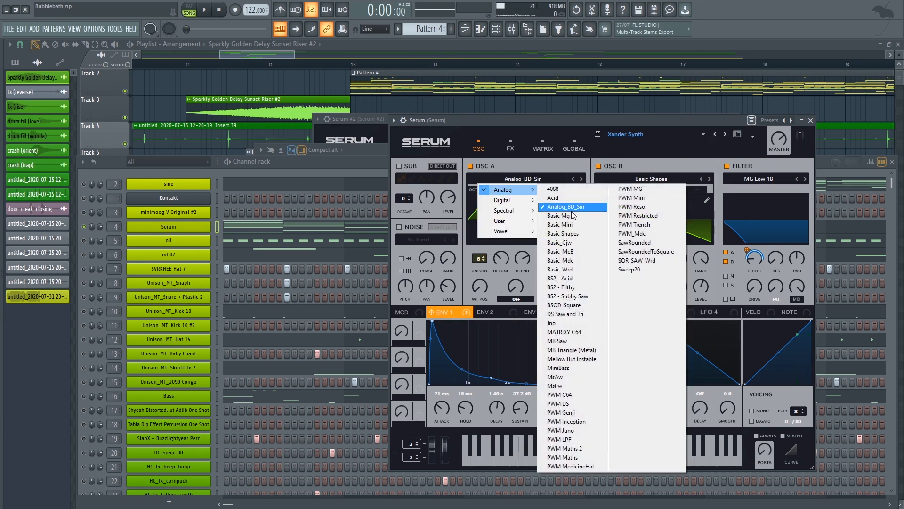
{"action": "left_click", "coordinate": [645, 179]}
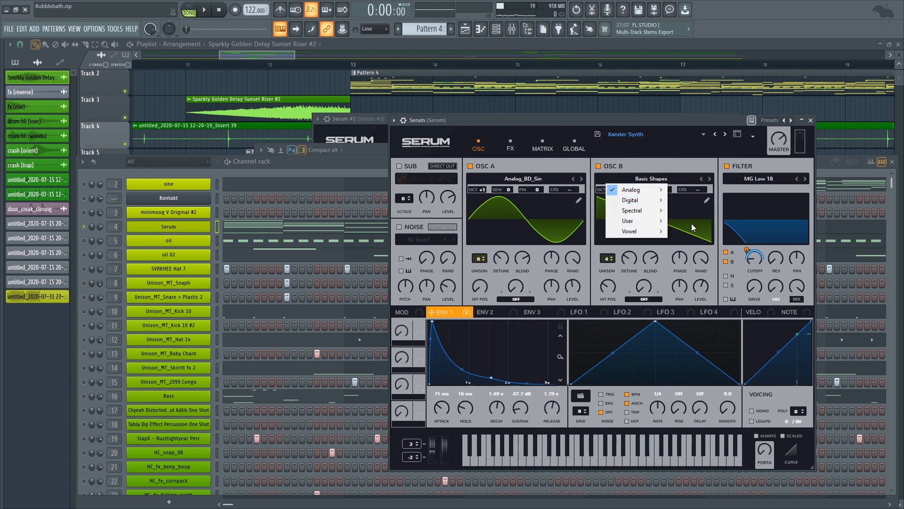
{"action": "left_click", "coordinate": [713, 238]}
{"action": "left_click", "coordinate": [651, 179]}
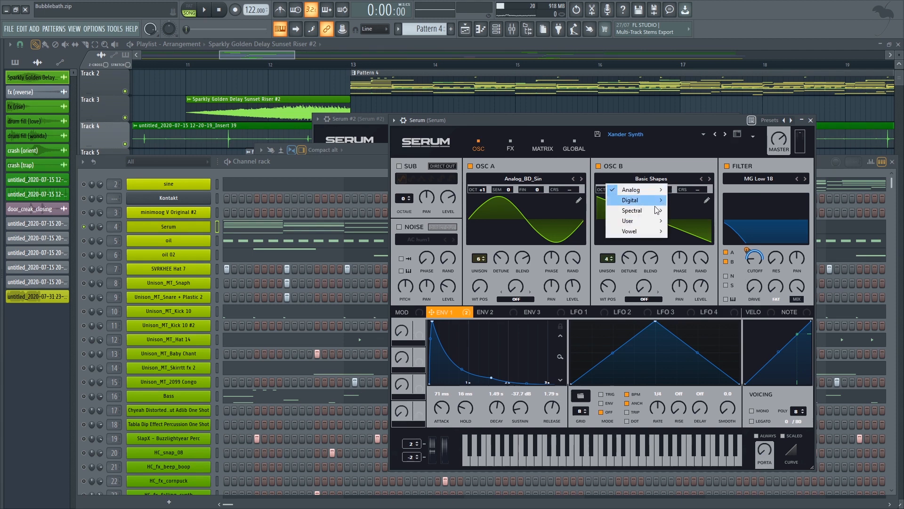
{"action": "mouse_move", "coordinate": [649, 195]}
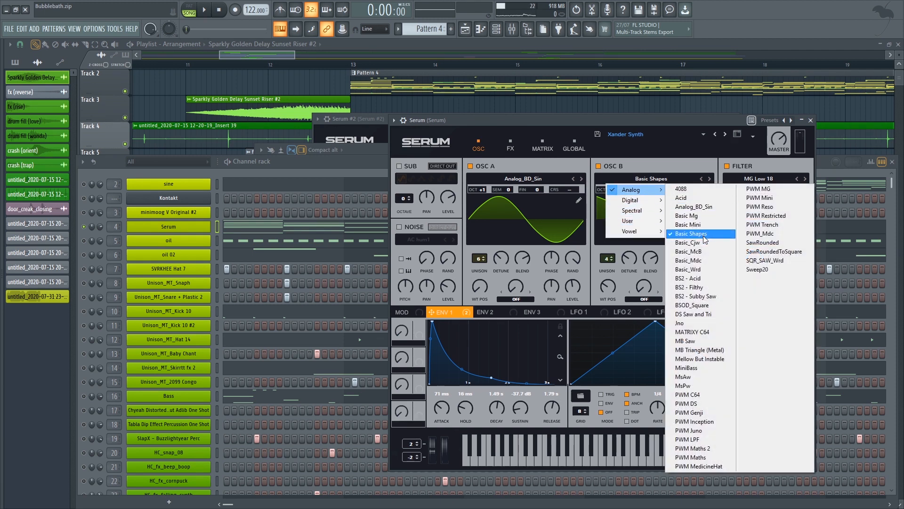
{"action": "left_click", "coordinate": [705, 237]}
{"action": "mouse_move", "coordinate": [611, 278]}
{"action": "left_mouse_down"}
{"action": "mouse_move", "coordinate": [612, 261]}
{"action": "mouse_move", "coordinate": [615, 287]}
{"action": "left_mouse_up"}
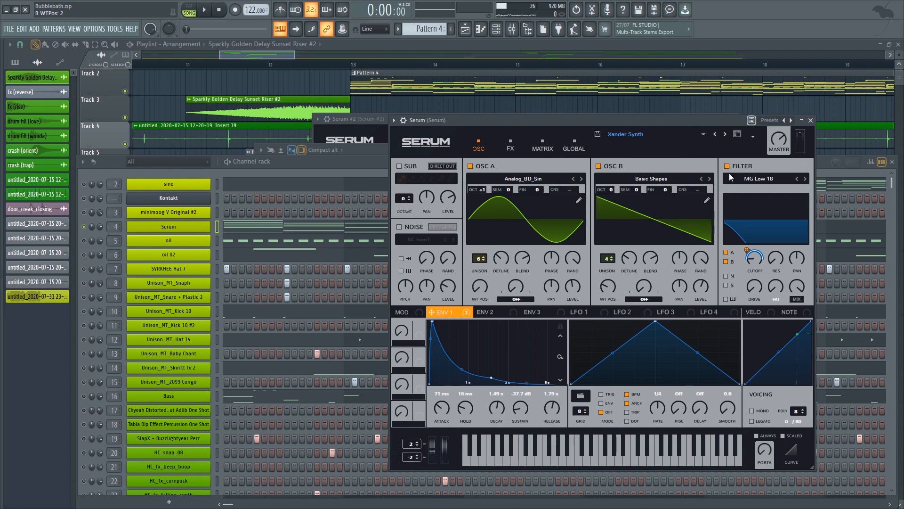
Step: Demonstrate Env 1 modulating the Xander Synth filter cutoff, adjusting the modulation amount and setting the cutoff to 32 Hz
{"action": "left_click", "coordinate": [727, 253]}
{"action": "left_click_drag", "start_coordinate": [447, 311], "coordinate": [745, 257]}
{"action": "left_click_drag", "start_coordinate": [752, 264], "coordinate": [753, 260]}
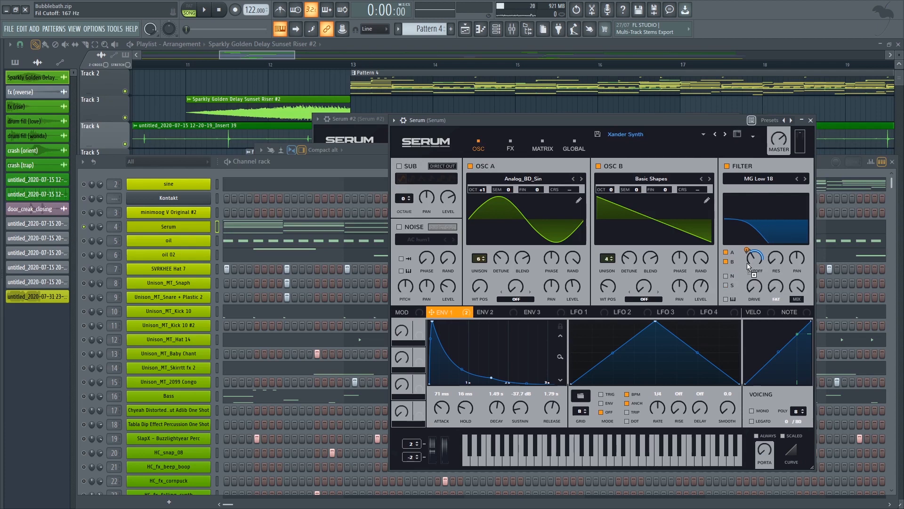
{"action": "left_click_drag", "start_coordinate": [752, 259], "coordinate": [754, 265]}
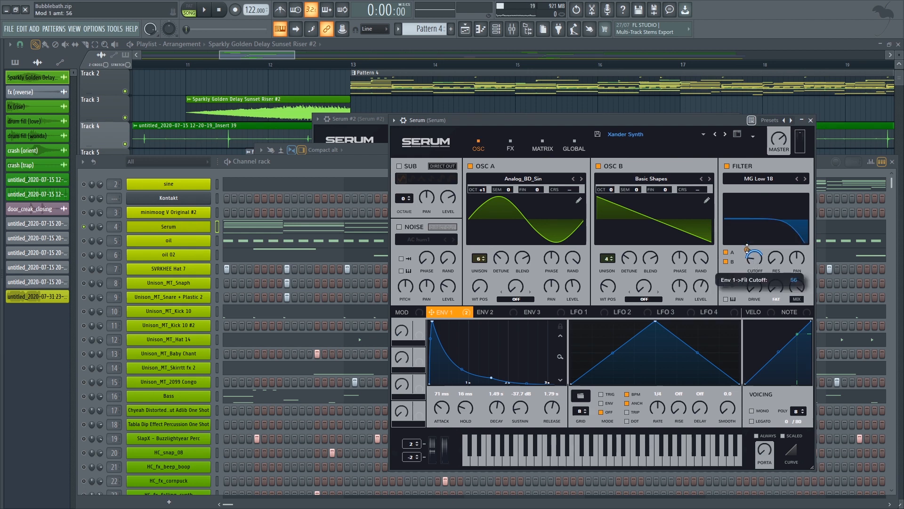
{"action": "left_click_drag", "start_coordinate": [747, 250], "coordinate": [747, 243]}
{"action": "left_click", "coordinate": [757, 261]}
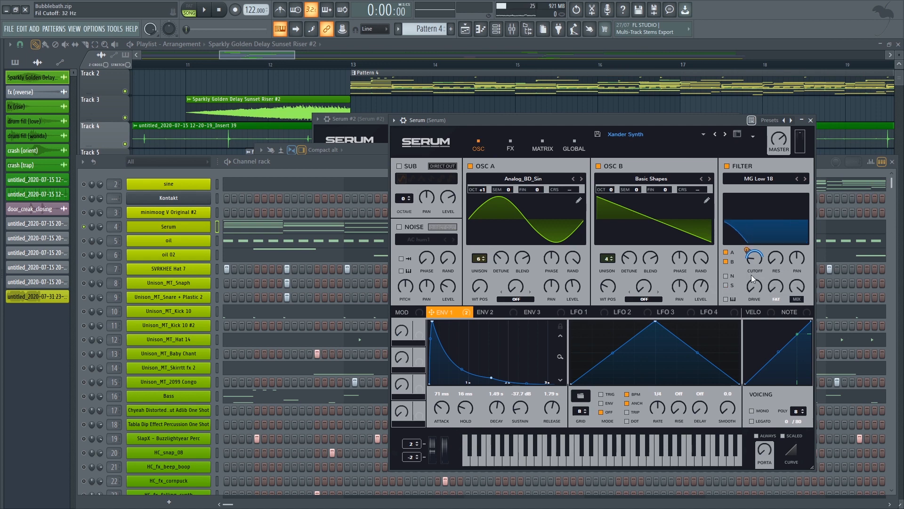
Step: Check the Xander Synth's effects section and the effect slots and EQ of the Serum mixer track
{"action": "left_click", "coordinate": [512, 147]}
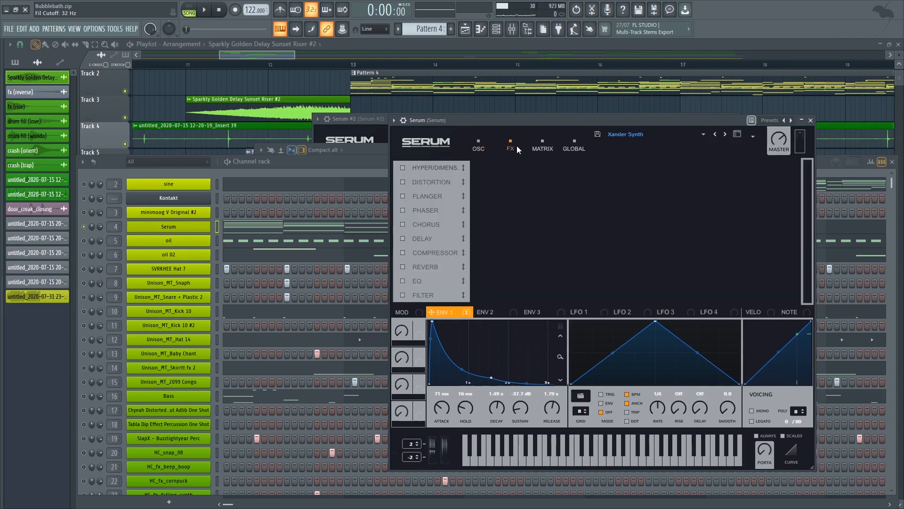
{"action": "left_click", "coordinate": [479, 147]}
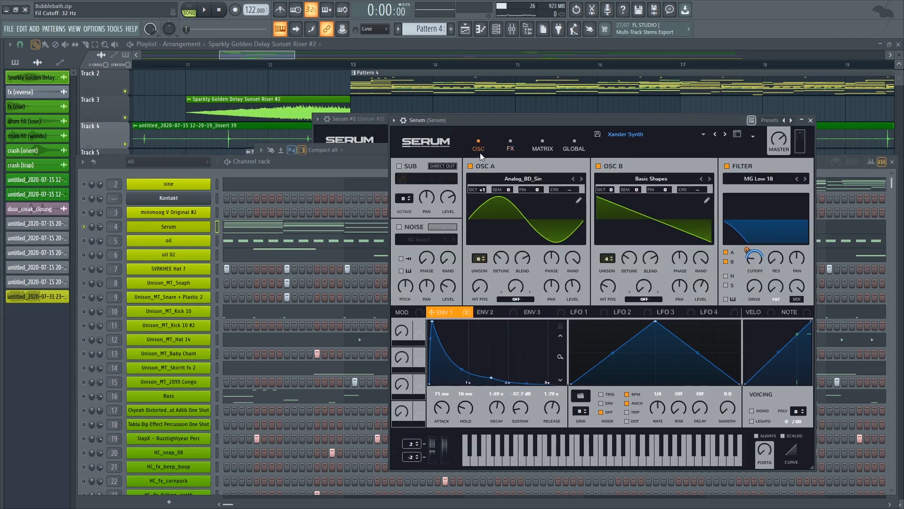
{"action": "left_click", "coordinate": [219, 233]}
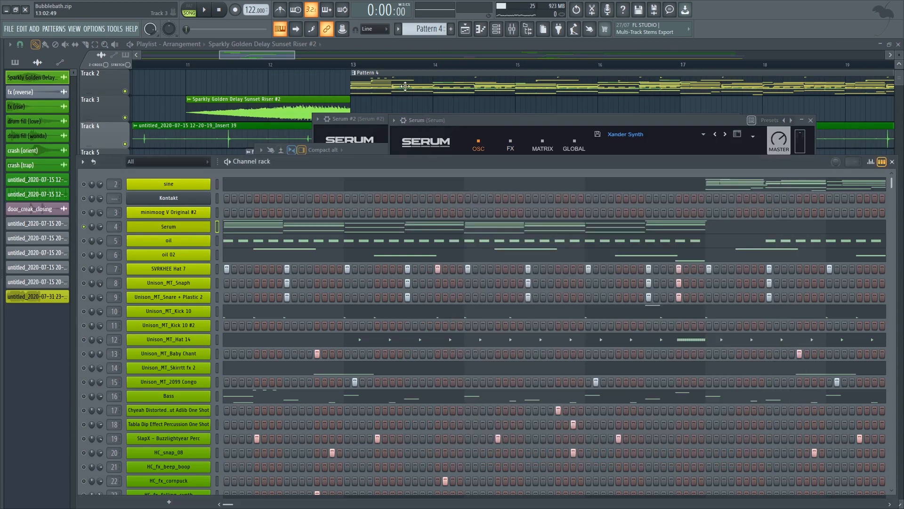
{"action": "left_click", "coordinate": [512, 28]}
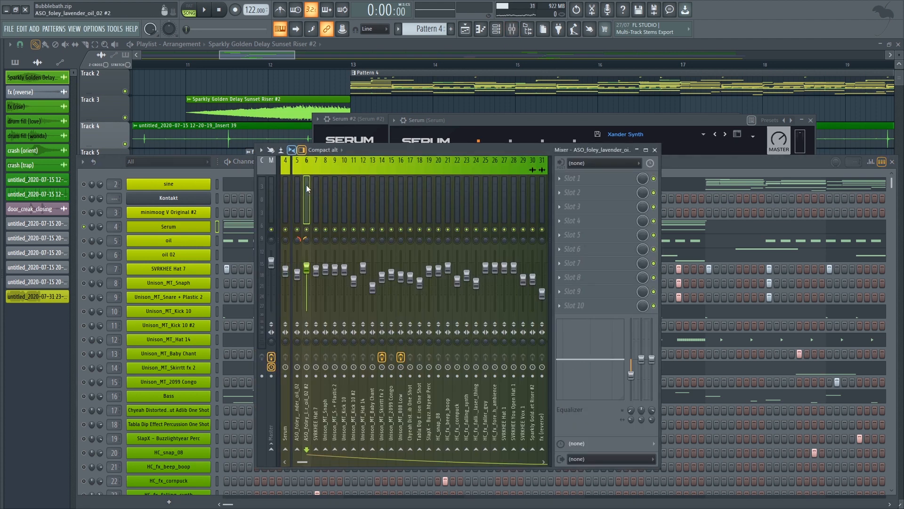
{"action": "left_click", "coordinate": [285, 189]}
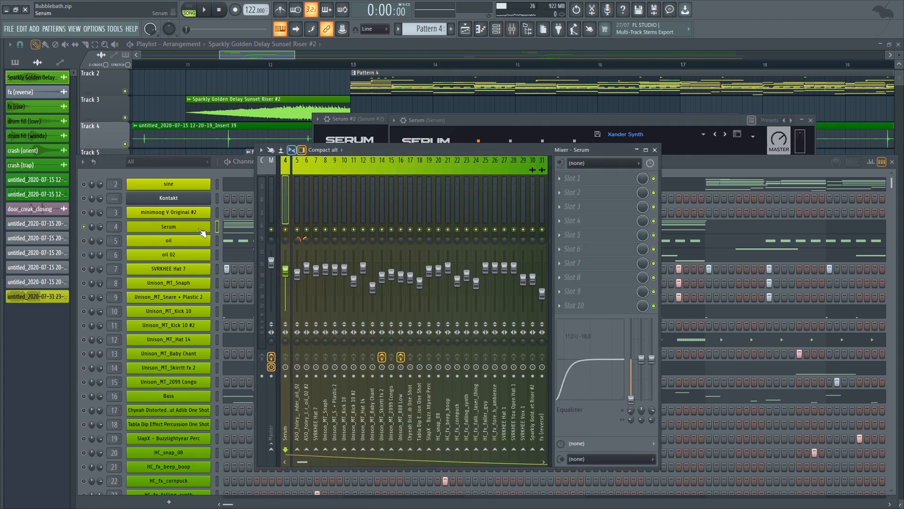
Step: Select all channels in the channel rack and look over the remaining channels below Serum #2
{"action": "double_click", "coordinate": [217, 227]}
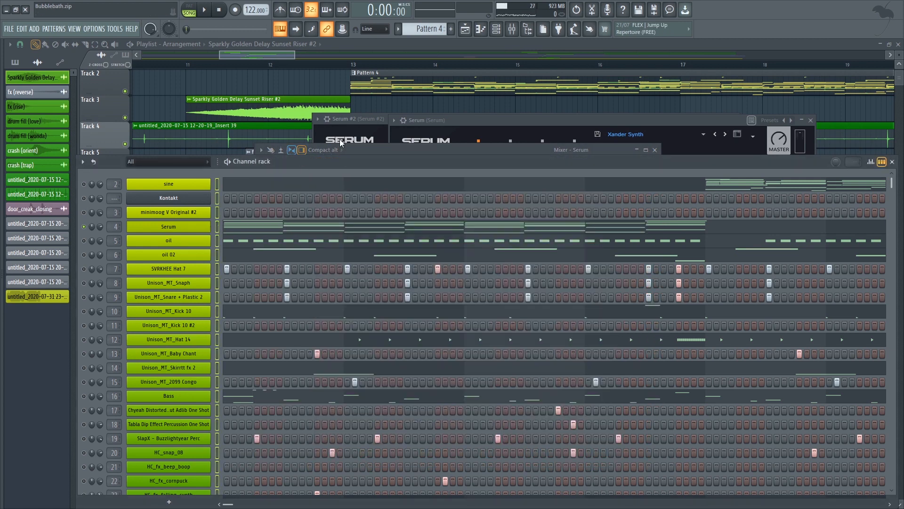
{"action": "scroll", "coordinate": [200, 444], "scroll_direction": "down", "scroll_amount": 10}
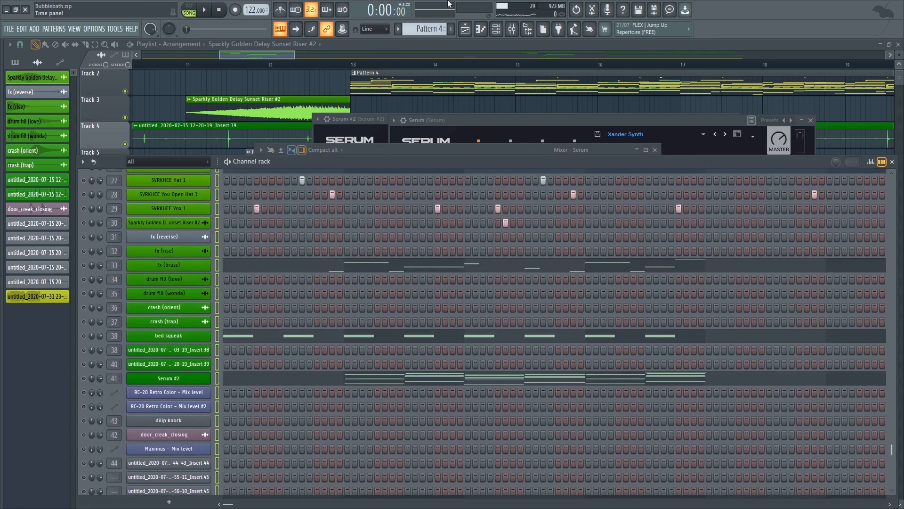
Step: Show the sample settings of the drum fill (love) and drum fill (wonda) clips in the playlist
{"action": "key", "text": "F12"}
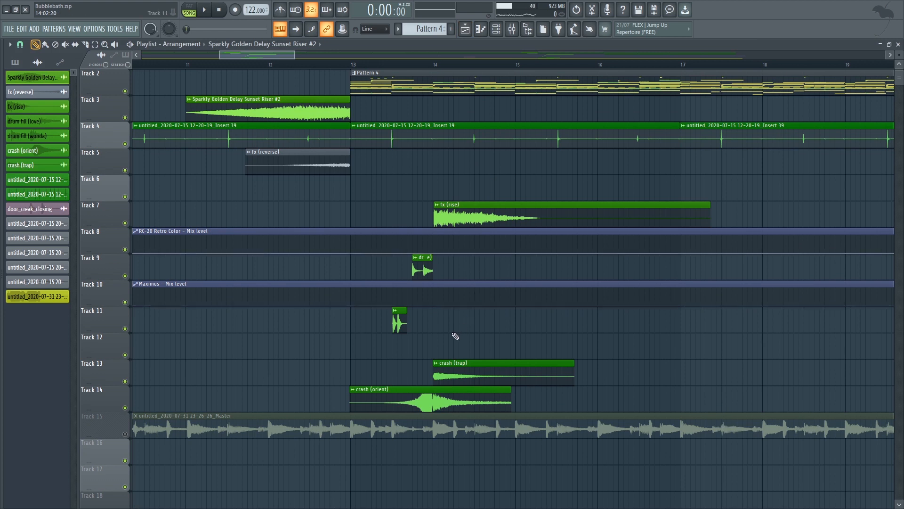
{"action": "double_click", "coordinate": [421, 262]}
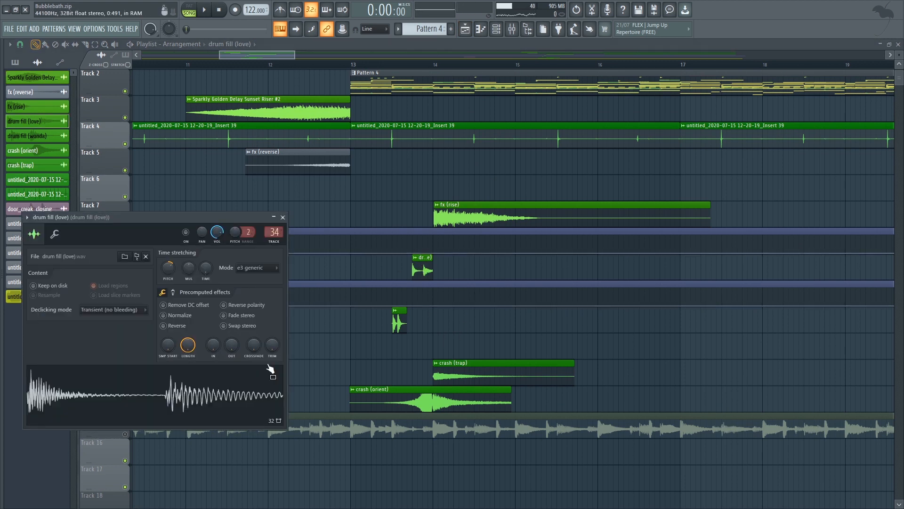
{"action": "double_click", "coordinate": [398, 322]}
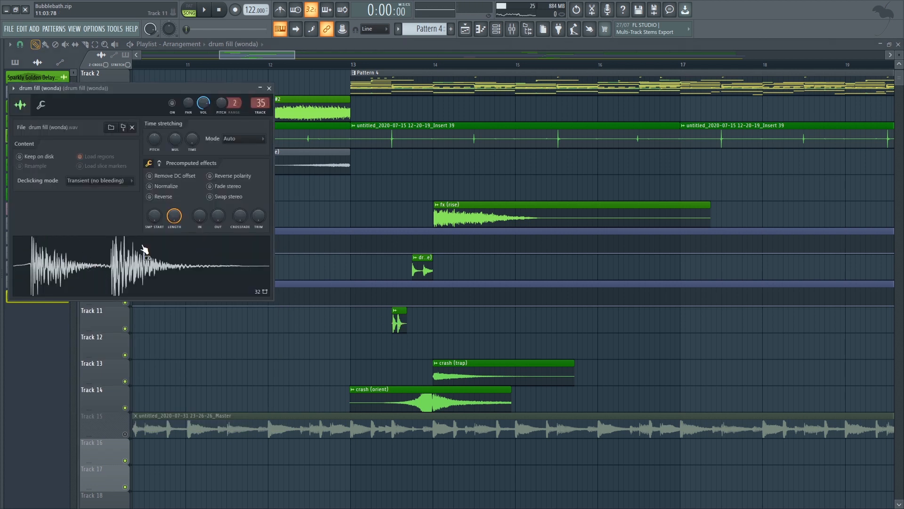
{"action": "left_click", "coordinate": [269, 89]}
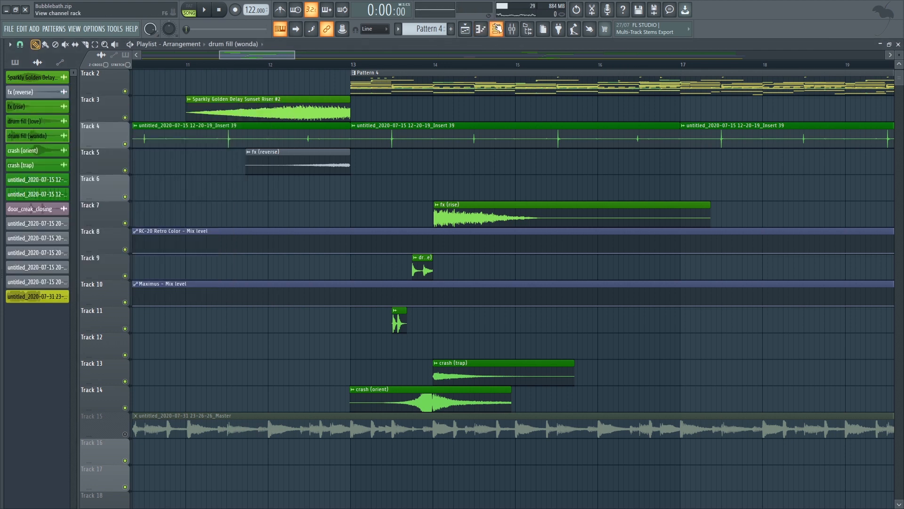
Step: Open the Kontakt channel from the channel rack to show its Abbey Road Late 60s Kit Lite instrument
{"action": "key", "text": "F6"}
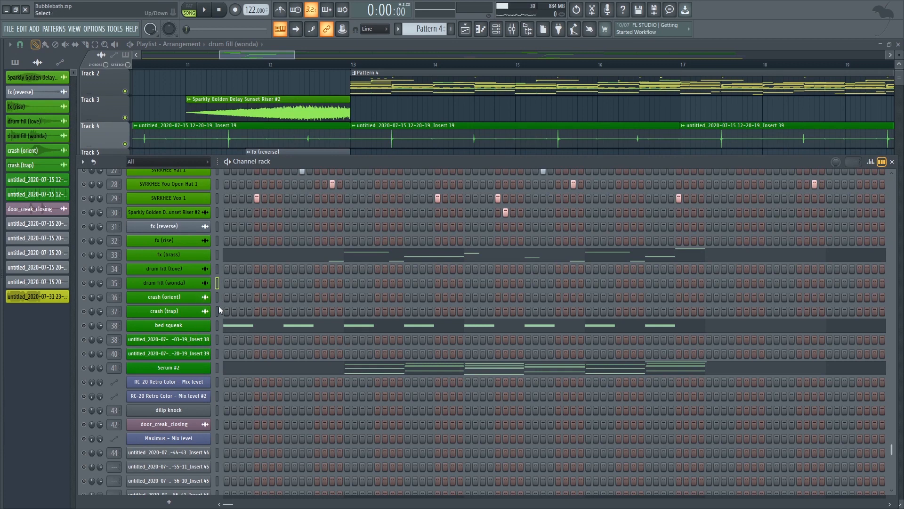
{"action": "scroll", "coordinate": [213, 308], "scroll_direction": "up", "scroll_amount": 4}
{"action": "scroll", "coordinate": [211, 310], "scroll_direction": "up", "scroll_amount": 8}
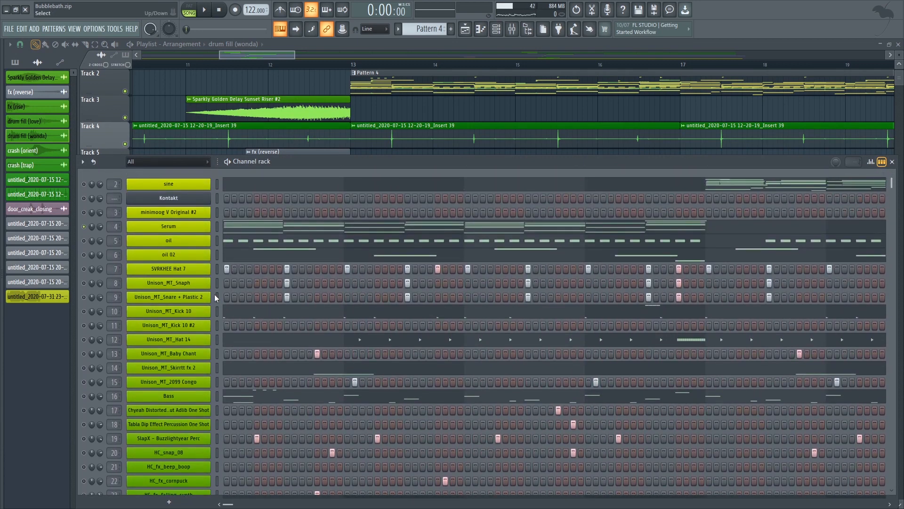
{"action": "left_click", "coordinate": [189, 202]}
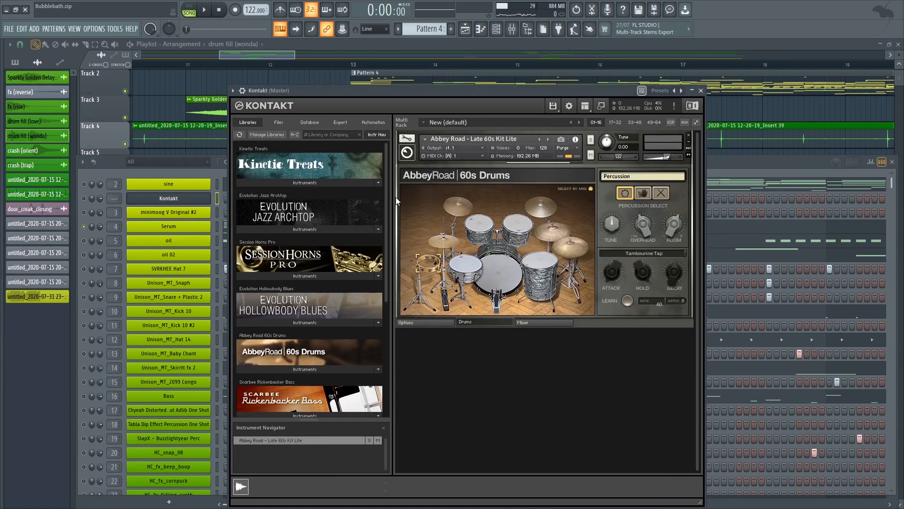
{"action": "left_click_drag", "start_coordinate": [429, 92], "coordinate": [455, 121]}
Step: Audition the floor tom, low rack tom and neighbouring drums of the Abbey Road 60s kit, and close Kontakt
{"action": "left_click", "coordinate": [565, 292]}
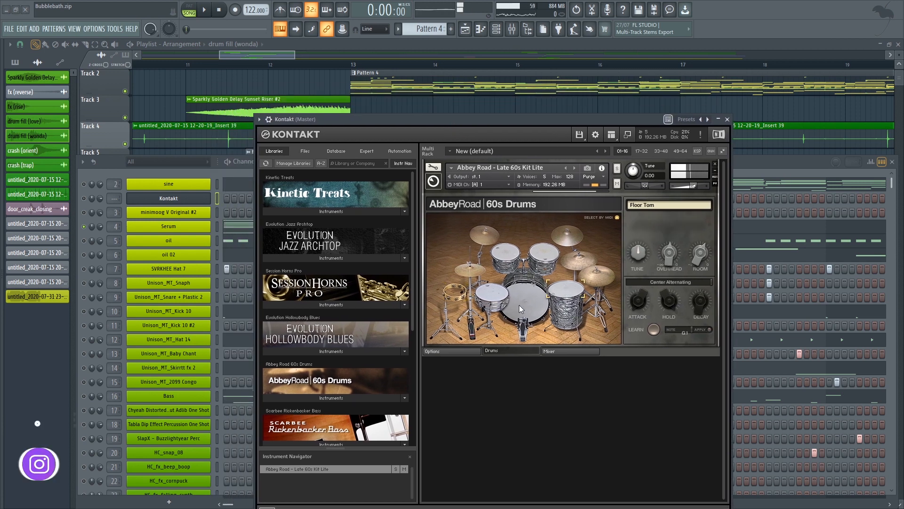
{"action": "left_click", "coordinate": [519, 302]}
{"action": "left_click", "coordinate": [492, 293]}
{"action": "left_click", "coordinate": [543, 253]}
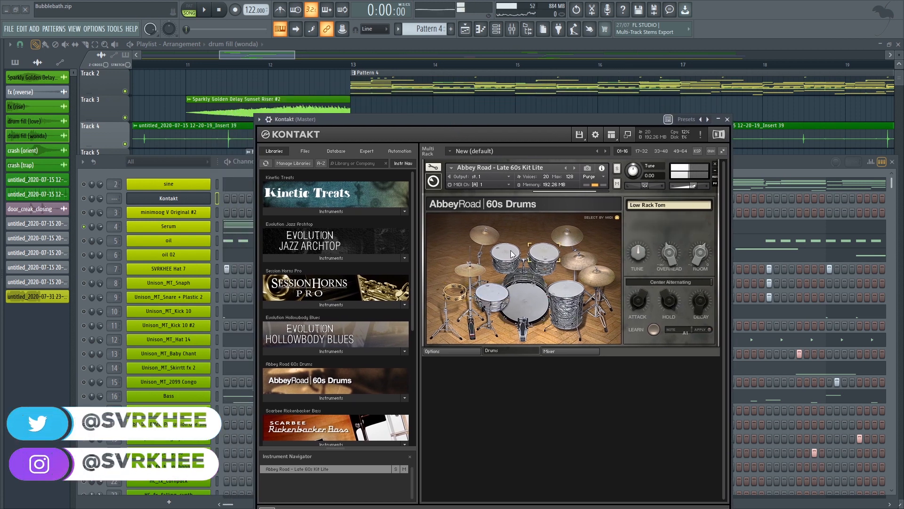
{"action": "left_click", "coordinate": [511, 252]}
{"action": "left_click", "coordinate": [542, 252]}
{"action": "left_click", "coordinate": [563, 298]}
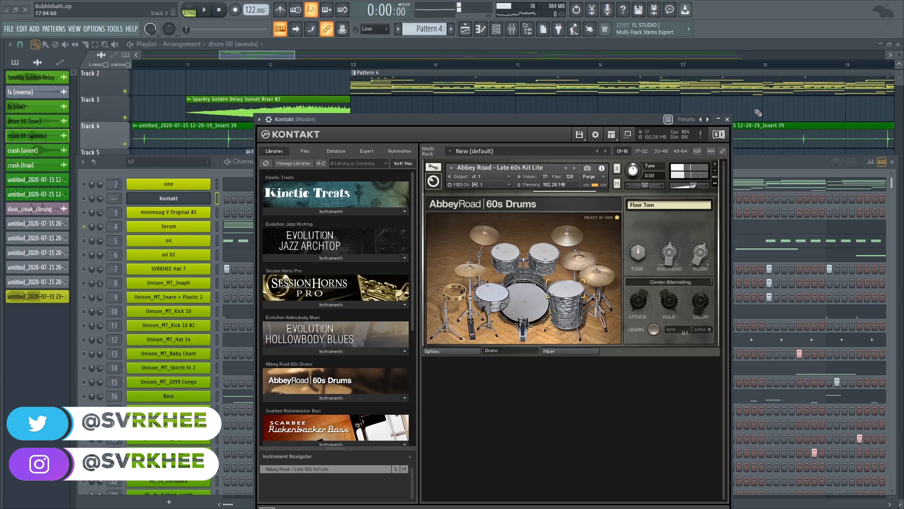
{"action": "left_click", "coordinate": [728, 120]}
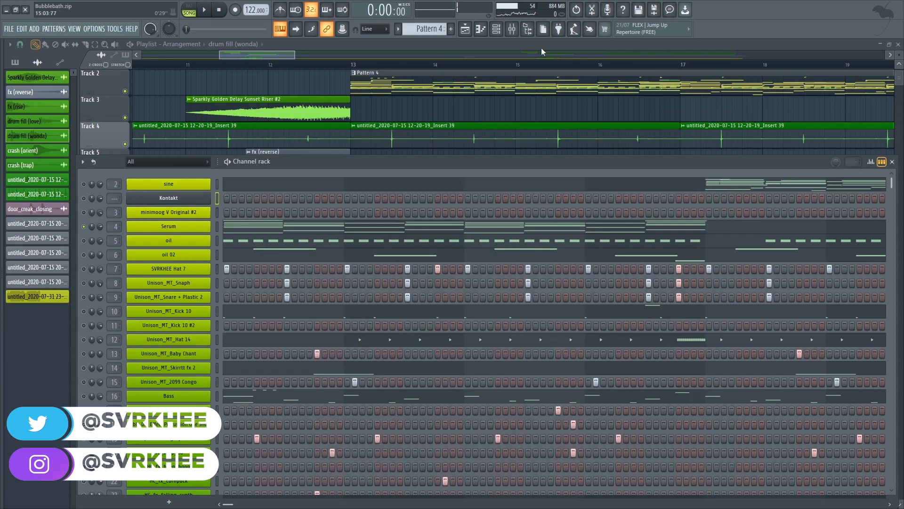
Step: Route the Kontakt channel to mixer track 51 and bring up that track's effect slots
{"action": "key", "text": "F9"}
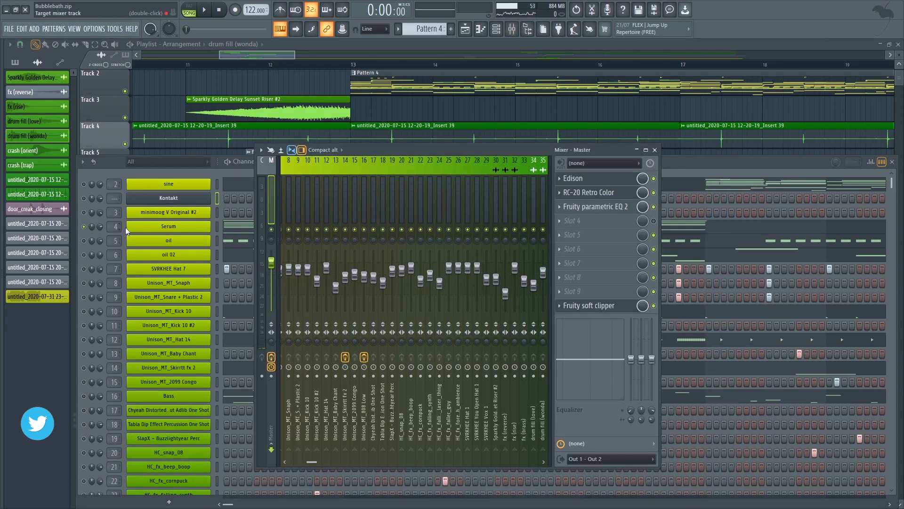
{"action": "left_click_drag", "start_coordinate": [115, 199], "coordinate": [114, 174]}
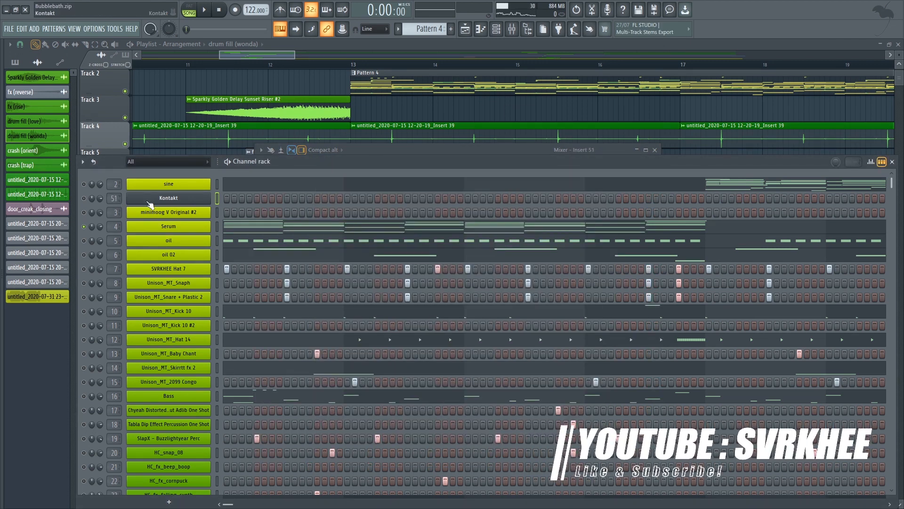
{"action": "left_click", "coordinate": [168, 199]}
{"action": "left_click", "coordinate": [512, 29]}
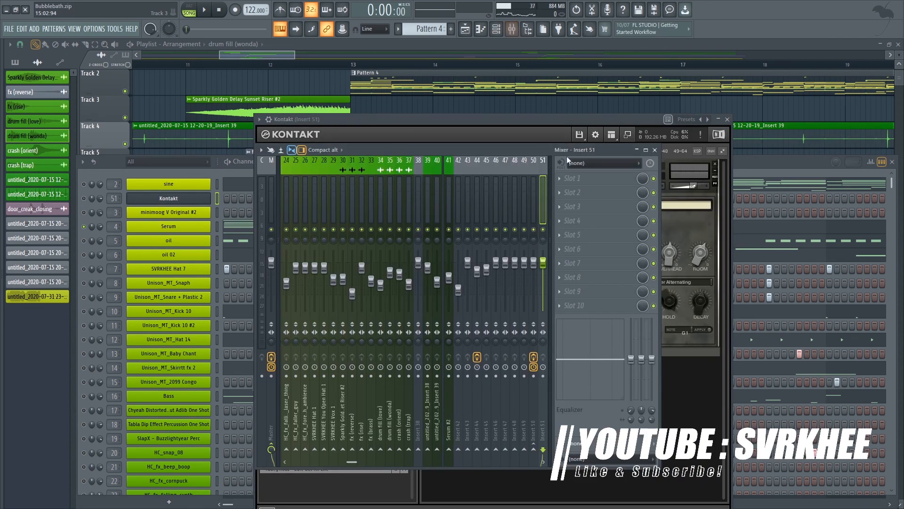
Step: Load Transient Processor into the first effect slot of Insert 51 and set its attack to 35%
{"action": "left_click", "coordinate": [568, 179]}
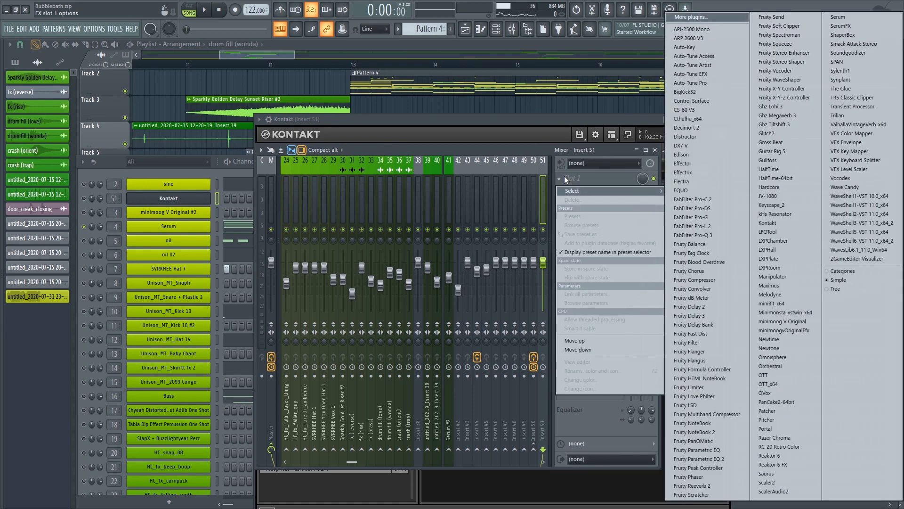
{"action": "left_click", "coordinate": [862, 106]}
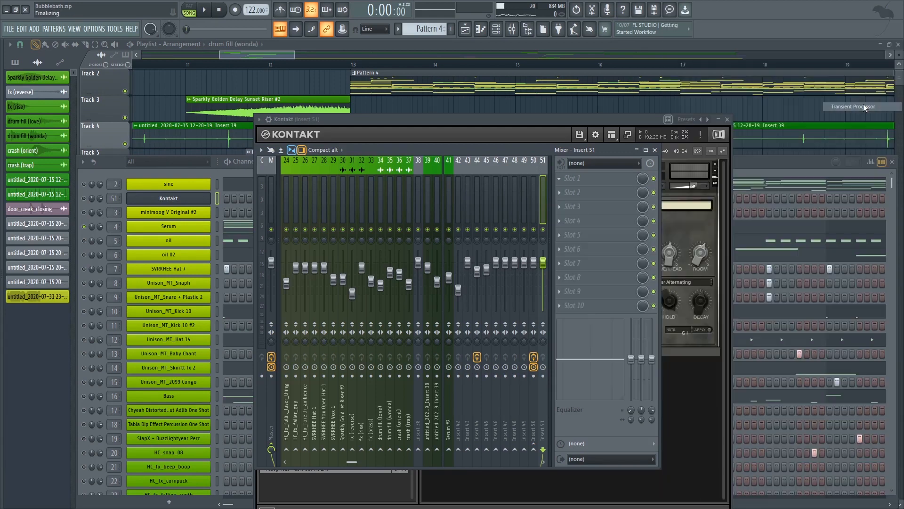
{"action": "mouse_move", "coordinate": [93, 130]}
{"action": "left_mouse_down"}
{"action": "mouse_move", "coordinate": [93, 113]}
{"action": "mouse_move", "coordinate": [93, 135]}
{"action": "left_mouse_up"}
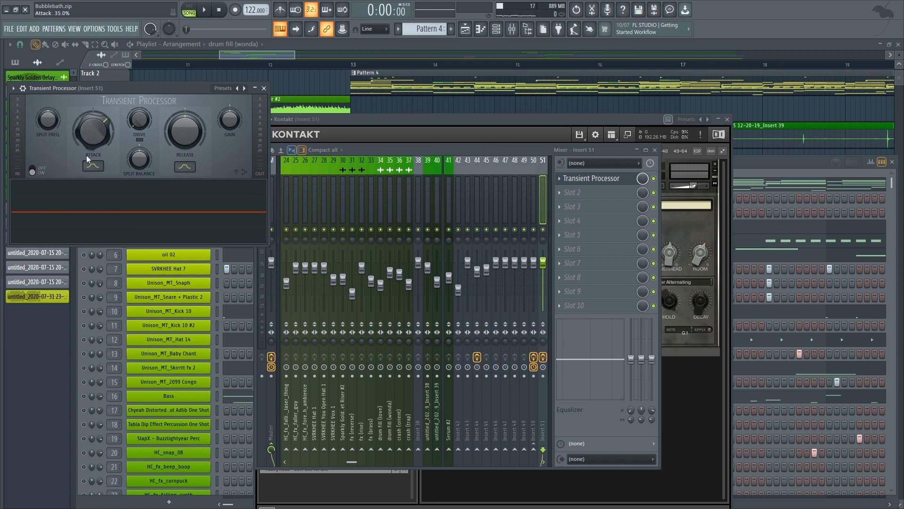
{"action": "left_click", "coordinate": [264, 88]}
Step: Show the arrangement from bar 1 to beyond bar 45 in the playlist
{"action": "left_click_drag", "start_coordinate": [296, 55], "coordinate": [526, 71]}
{"action": "left_click_drag", "start_coordinate": [220, 55], "coordinate": [139, 55]}
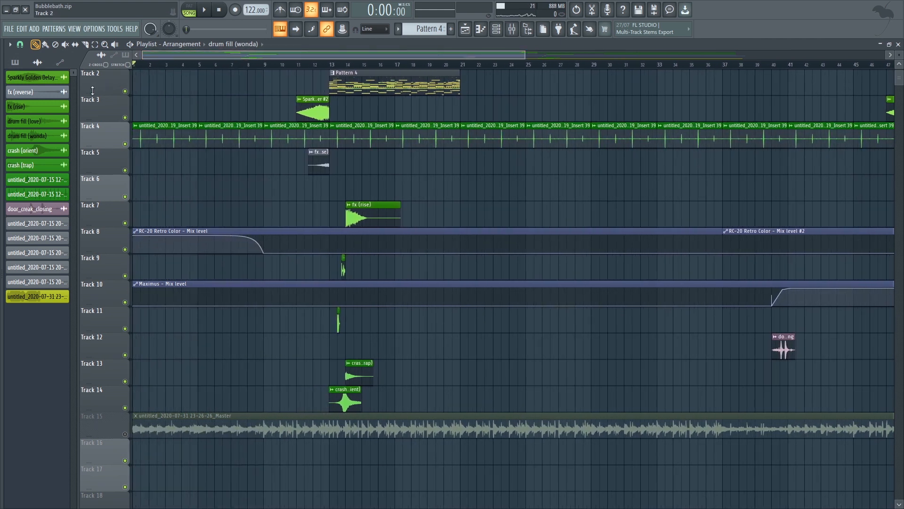